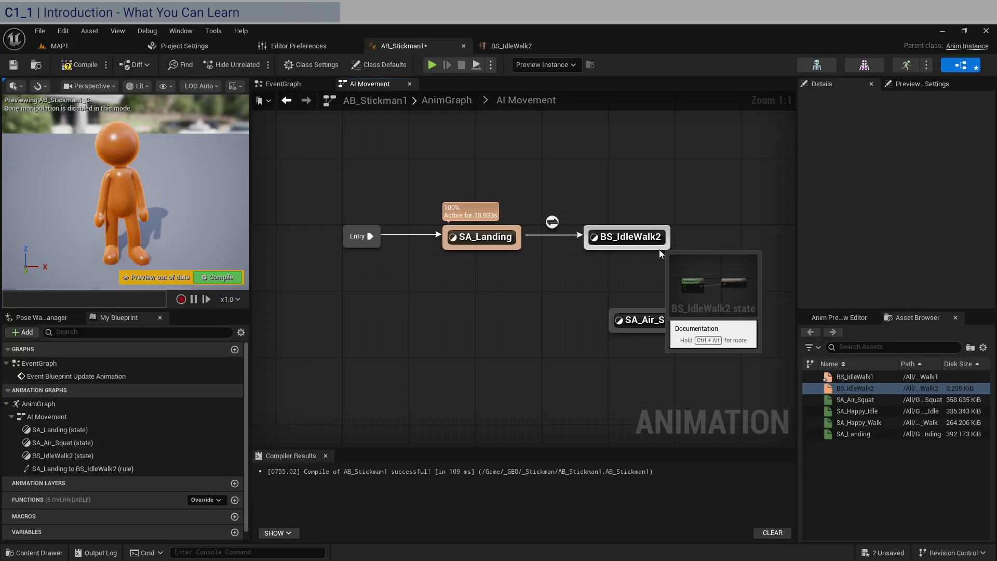
Create a transition from the BS_IdleWalk2 state to the SA_Air_Squat state in the AI Movement state machine.
drag(659, 249, 644, 314)
drag(606, 244, 606, 262)
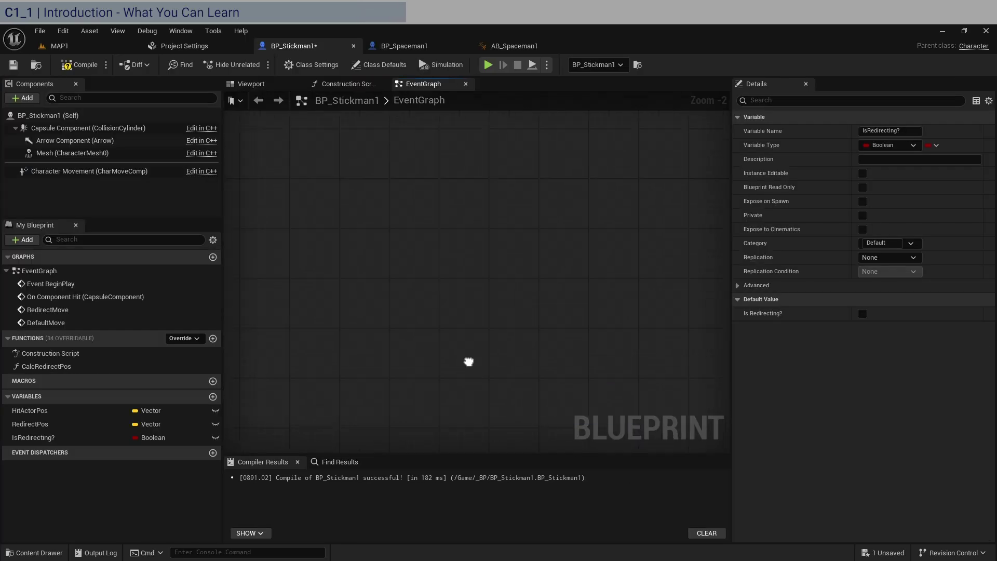
Paste a SET Is Redirecting? node after the RedirectMove AI MoveTo's On Success output in the BP_Stickman1 event graph.
right_drag(469, 362, 596, 305)
scroll(592, 274, down, 2)
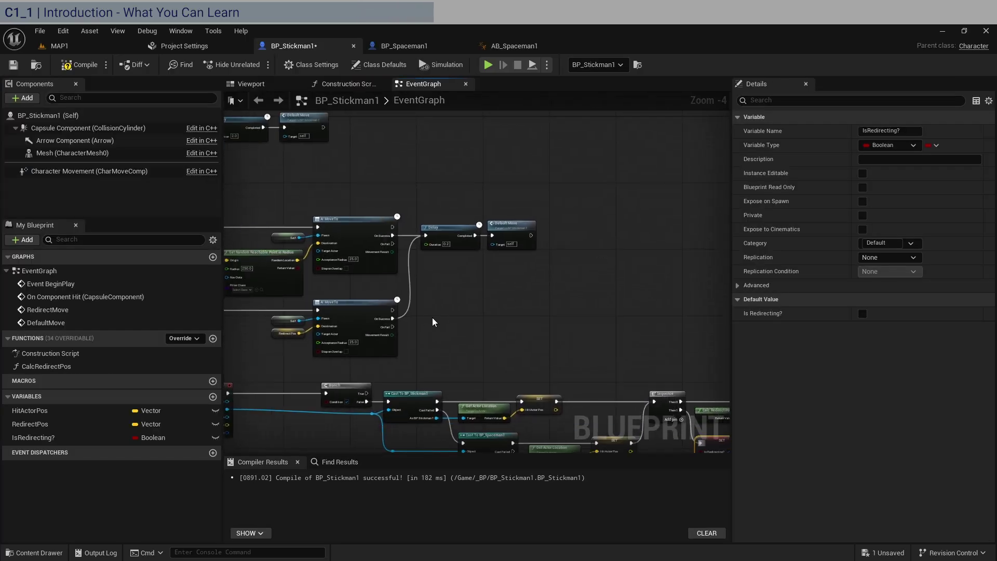
key(ctrl+v)
scroll(429, 325, up, 4)
drag(359, 315, 435, 330)
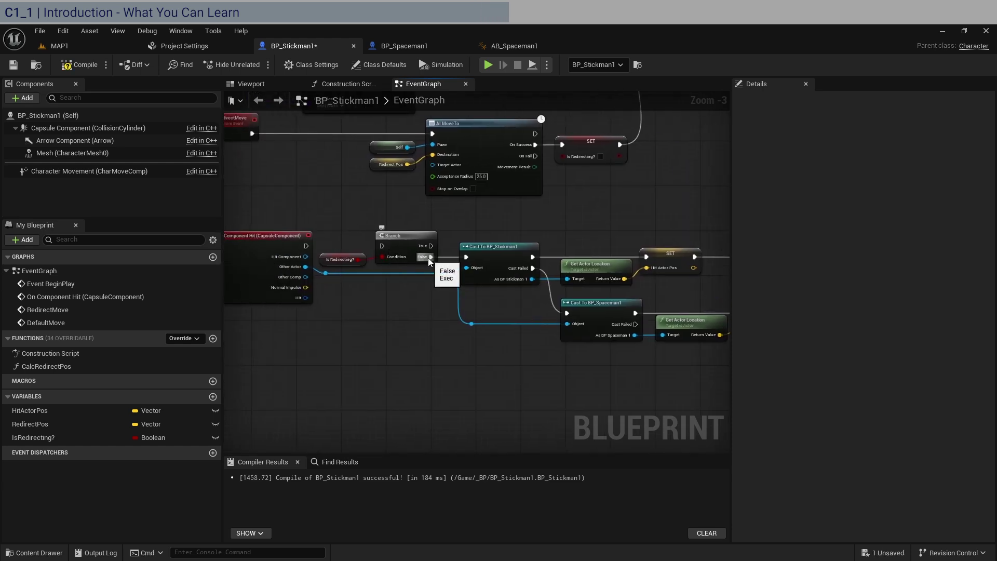
drag(396, 258, 463, 441)
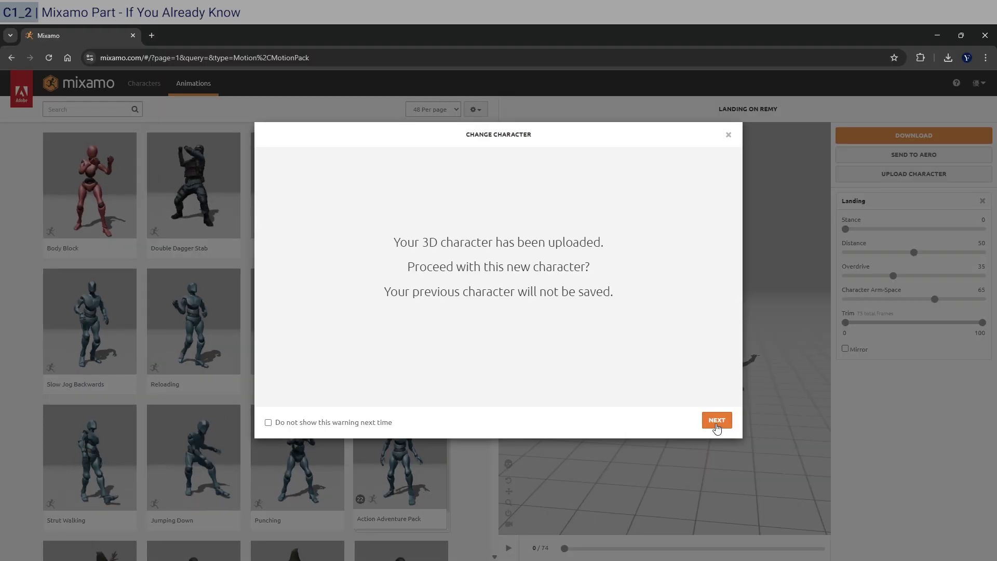
Accept the uploaded stickman as the new Mixamo character, apply the Punching animation to it and pause the playback.
click(714, 419)
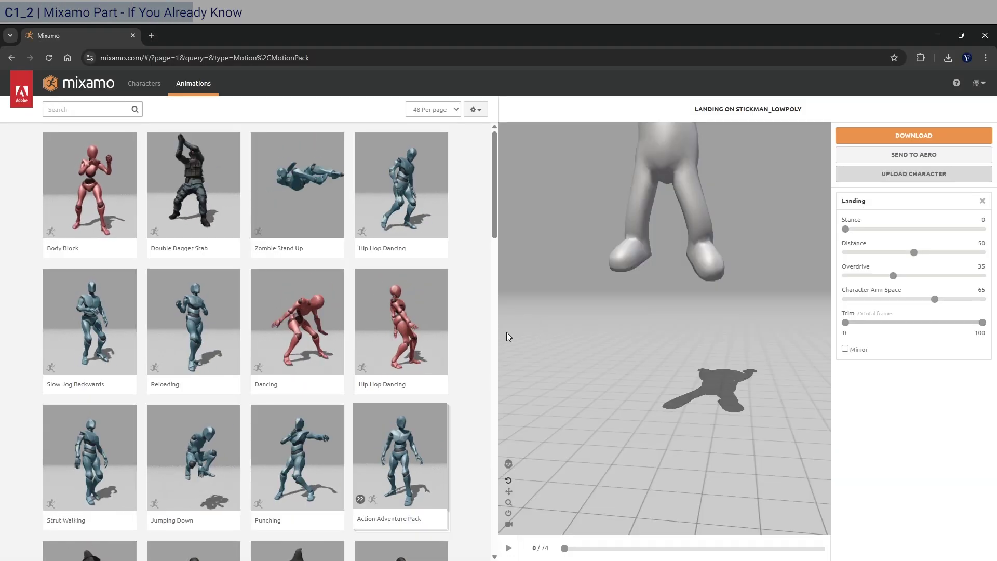
scroll(310, 283, down, 4)
click(309, 283)
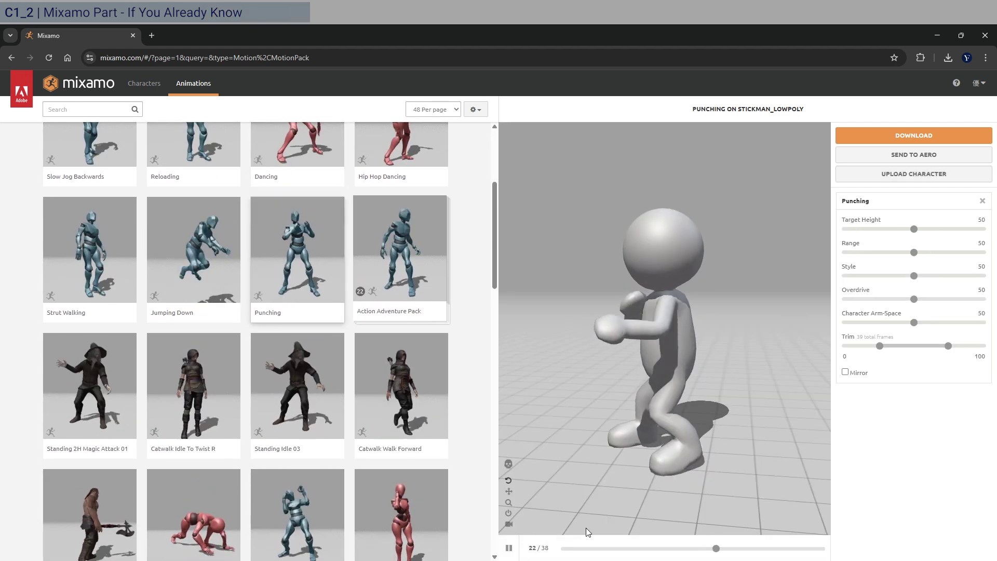
click(509, 549)
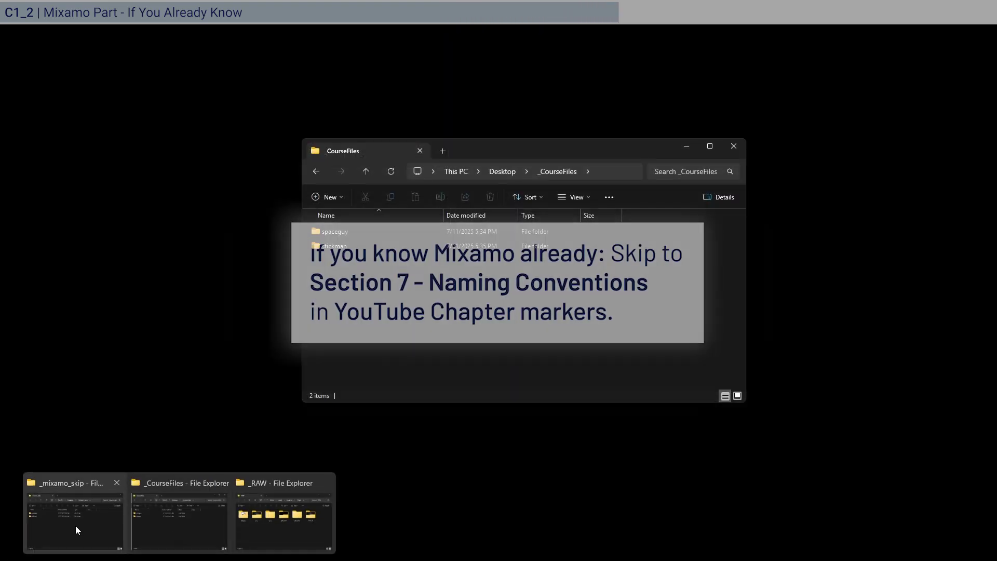
Bring up the _mixamo_skip folder, arrange its window beside _CourseFiles and open its spaceguy folder.
click(76, 526)
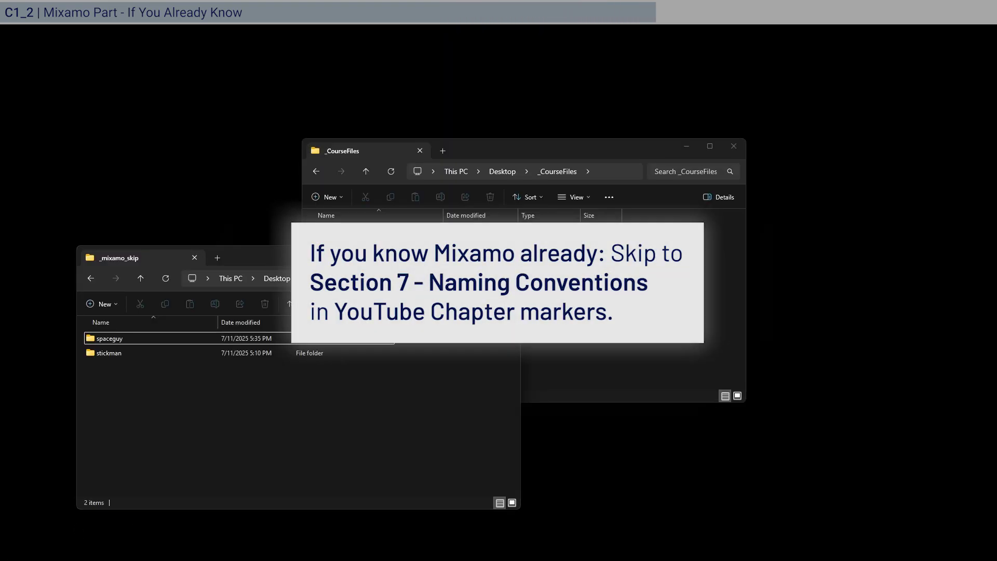
drag(279, 266, 601, 296)
click(576, 146)
drag(576, 146, 521, 107)
click(706, 442)
drag(753, 283, 811, 235)
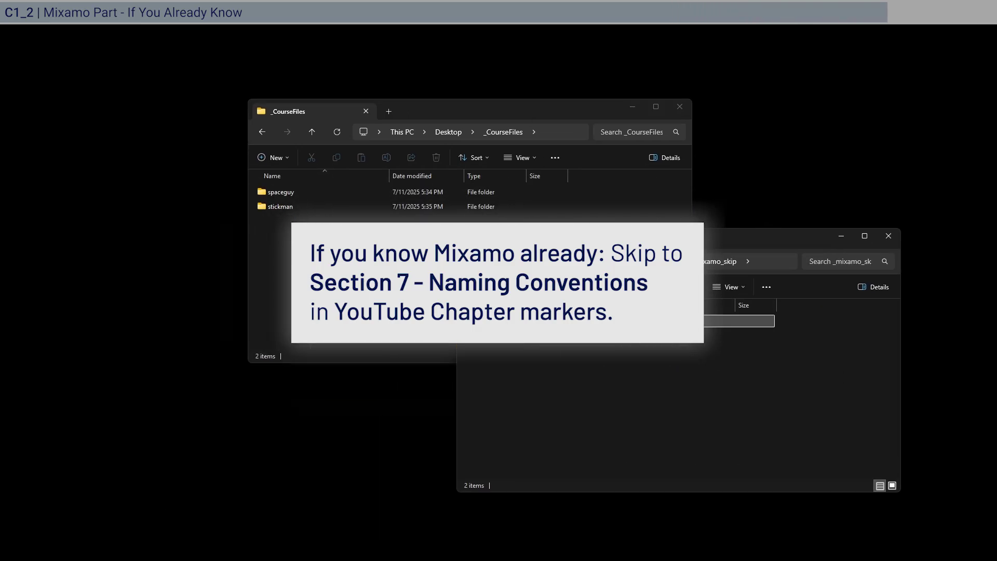
double_click(738, 321)
drag(560, 462, 540, 314)
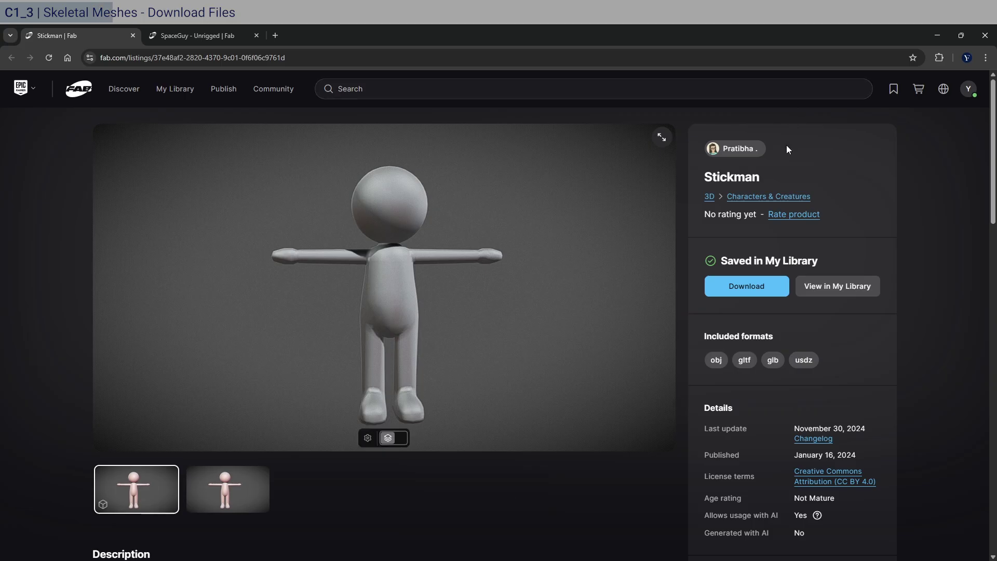
Review the SpaceGuy - Unrigged listing and its creator on Fab, and return to the Stickman listing.
click(168, 35)
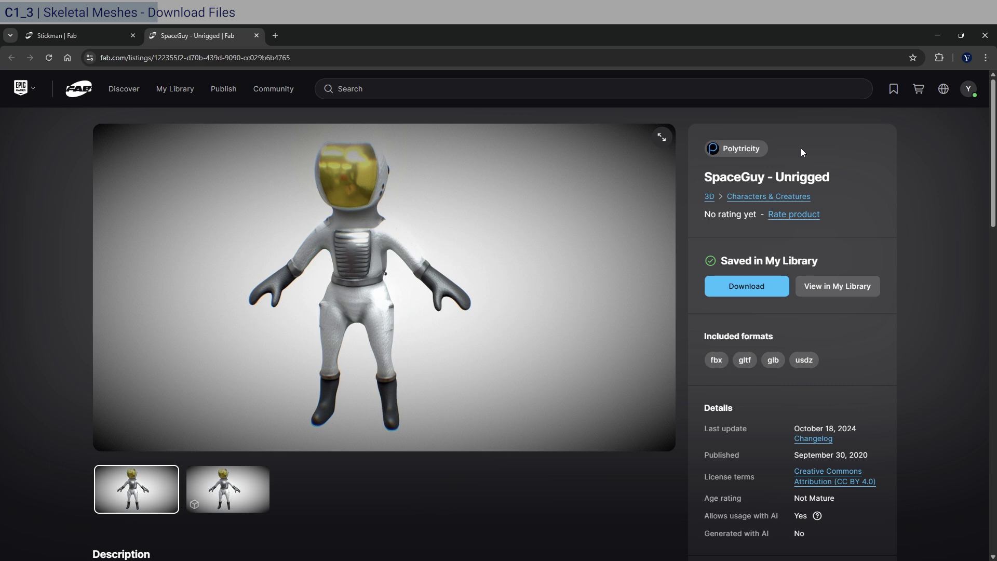
drag(733, 161, 708, 150)
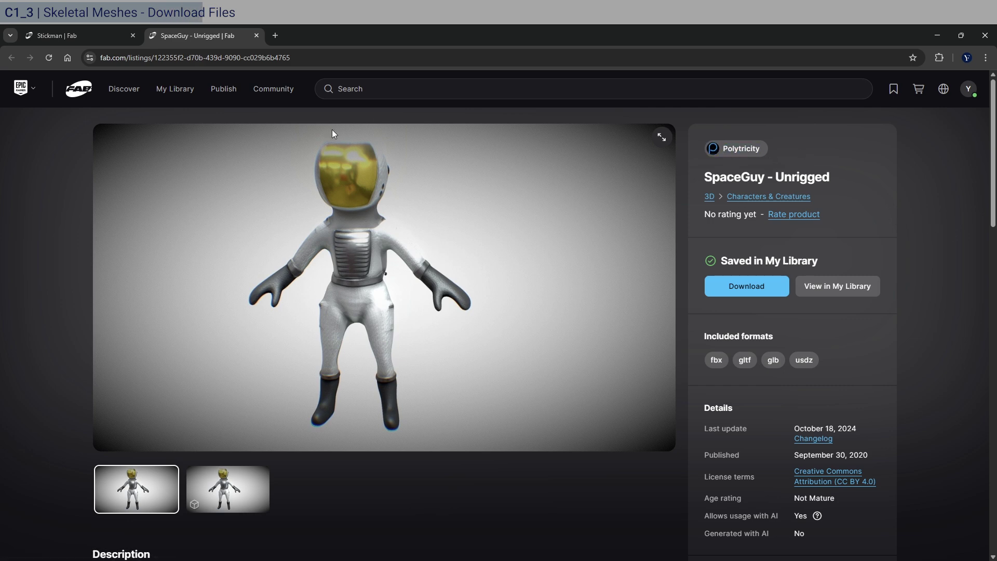
click(93, 35)
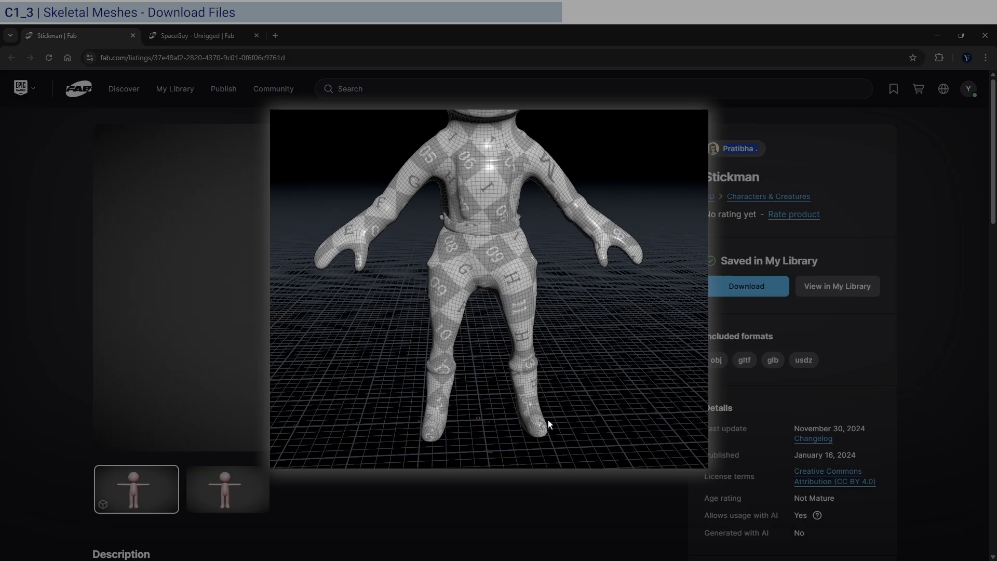
Inspect the modified SpaceGuy mesh and its tessellation from the legs up to the head.
drag(595, 392, 508, 376)
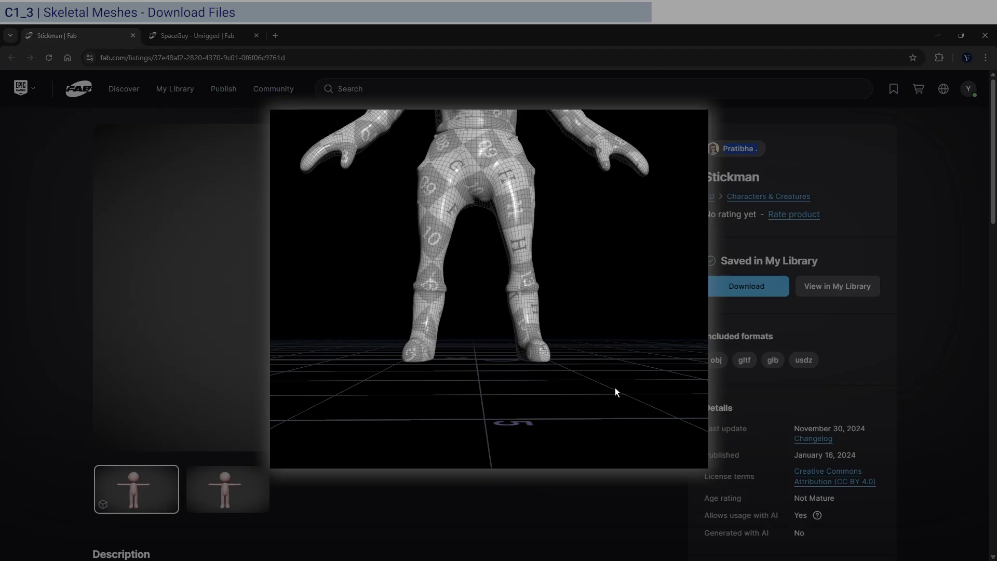
drag(545, 275, 552, 246)
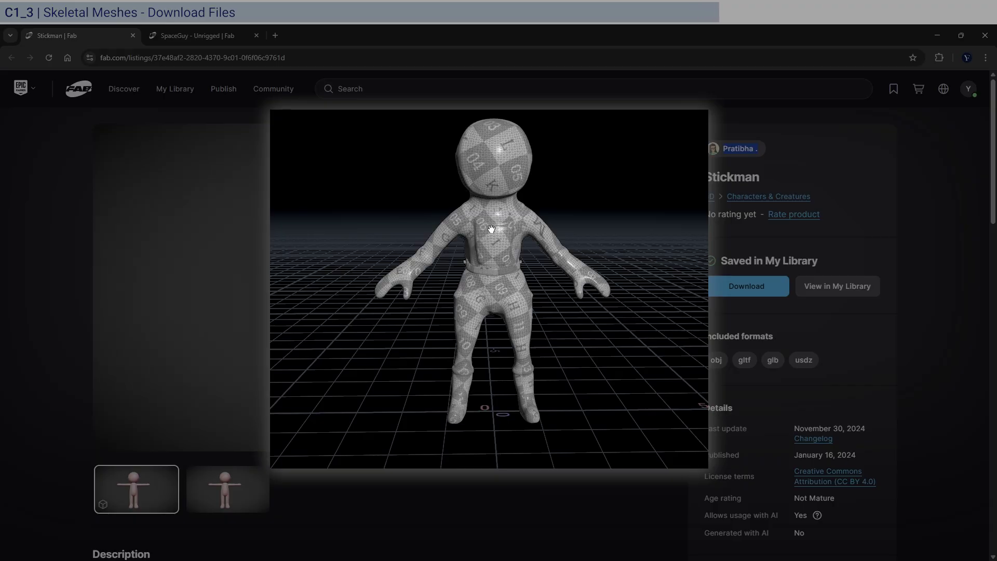
scroll(548, 169, up, 3)
scroll(507, 241, down, 4)
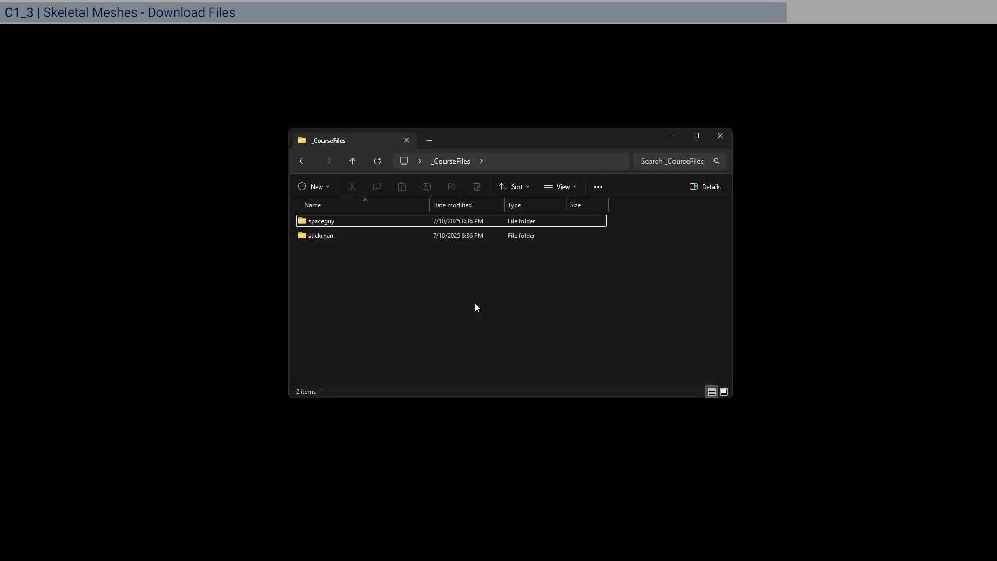
Open the stickman folder in _CourseFiles, read its Creative Commons attribution text file in Notepad and close it.
double_click(321, 235)
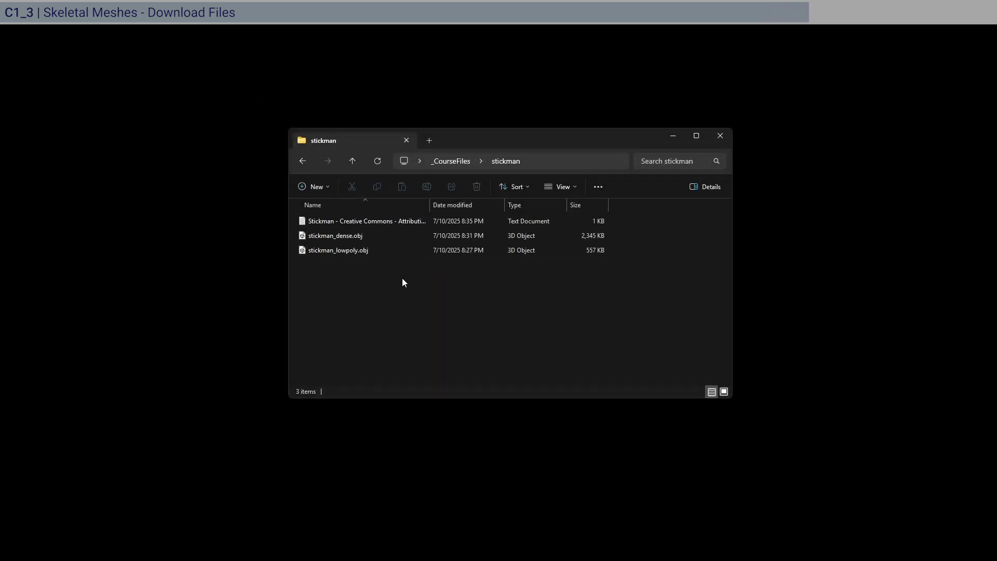
double_click(391, 222)
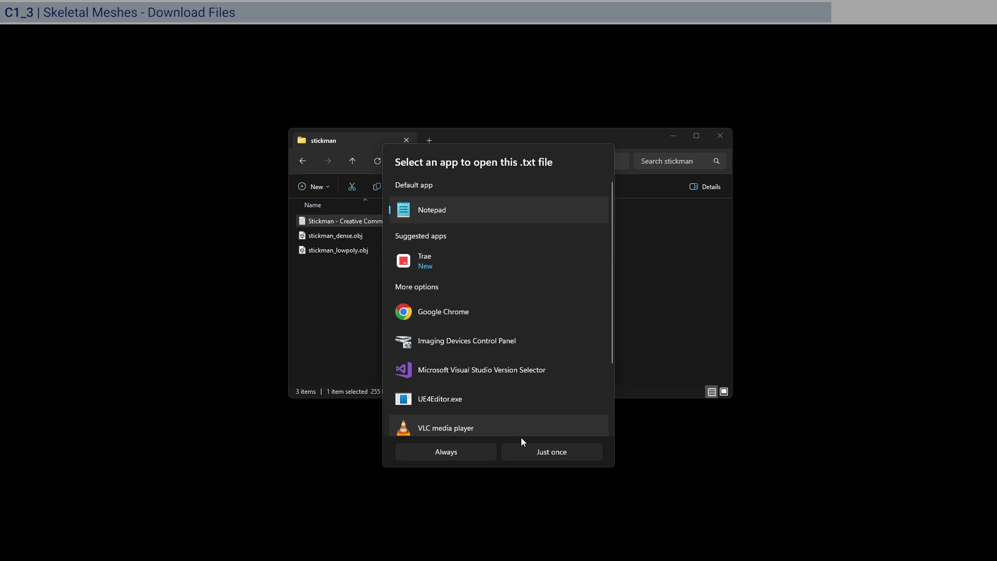
click(533, 458)
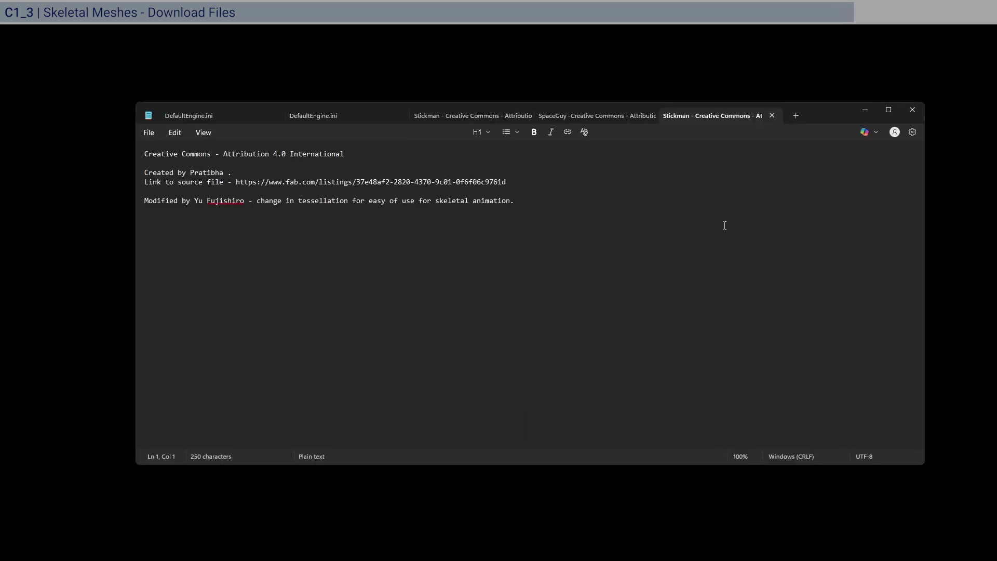
click(912, 110)
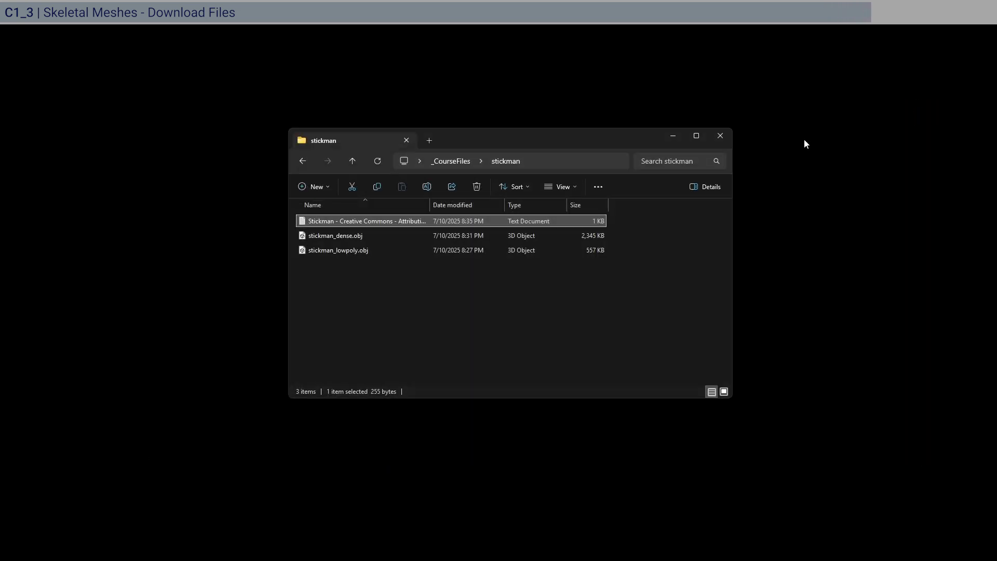
Open the spaceguy folder in _CourseFiles, read its Creative Commons attribution text file and close it.
click(459, 162)
double_click(381, 219)
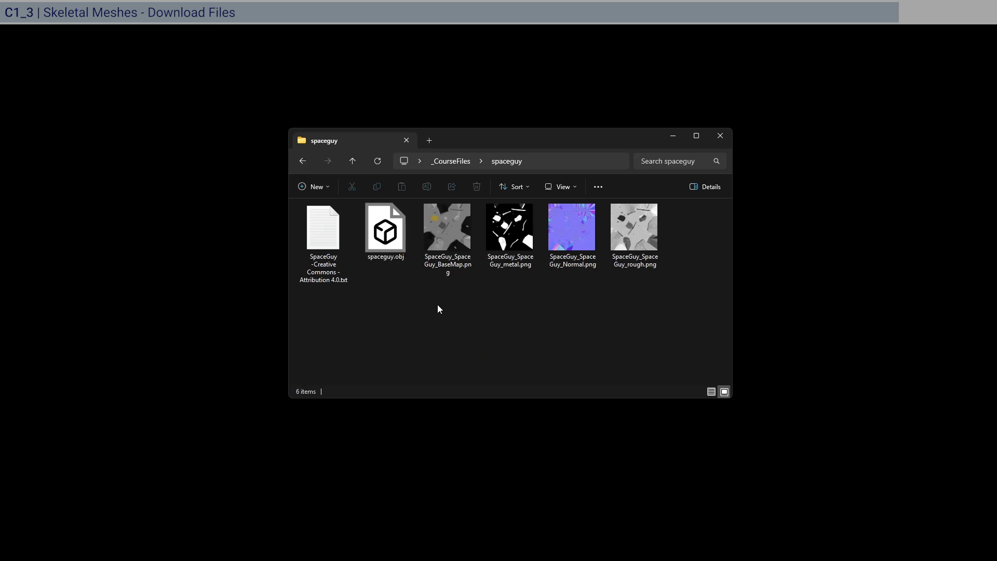
click(302, 273)
double_click(301, 272)
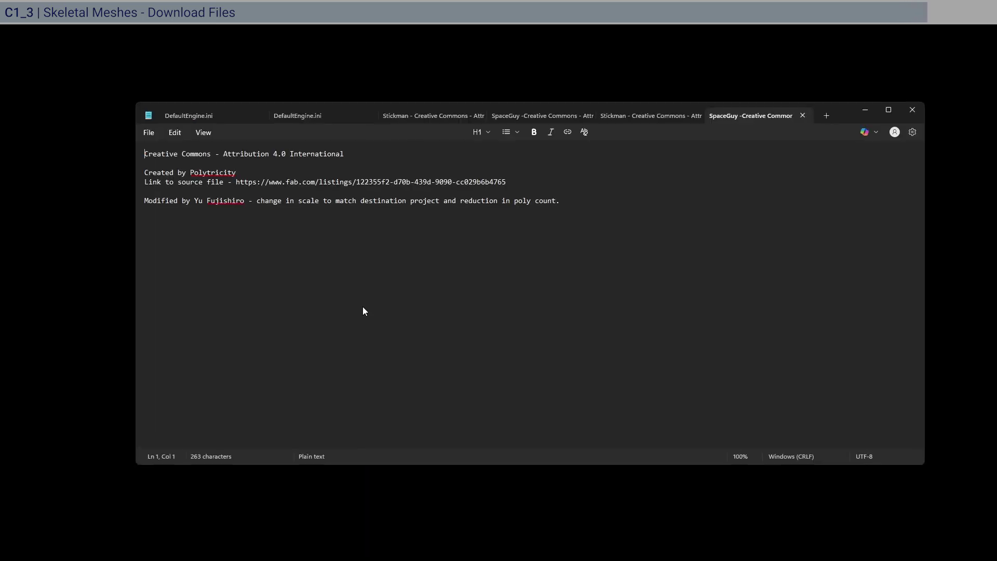
click(918, 106)
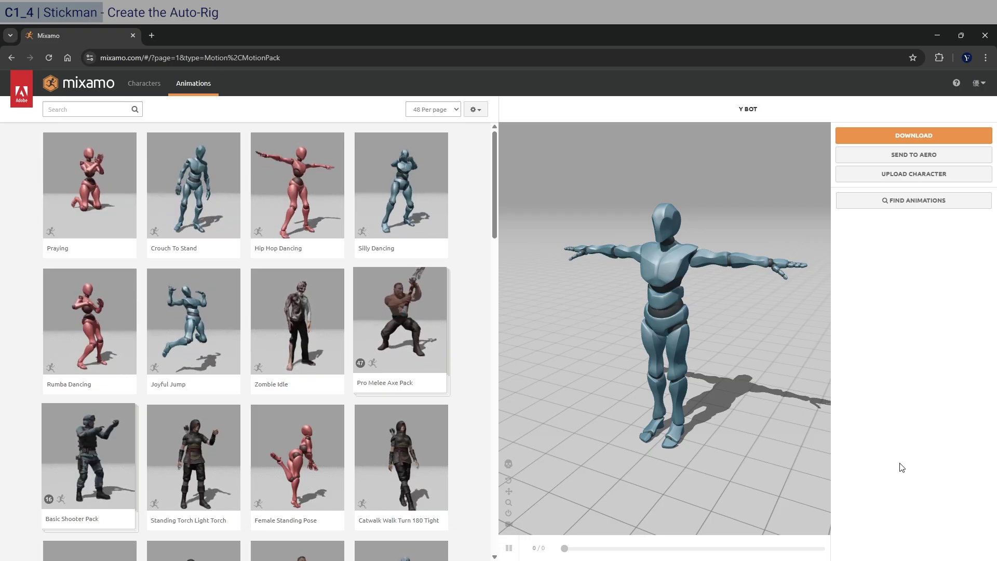
Upload stickman_lowpoly.obj from the stickman folder as a new Mixamo character and accept its front-facing orientation in the Auto-Rigger.
click(957, 176)
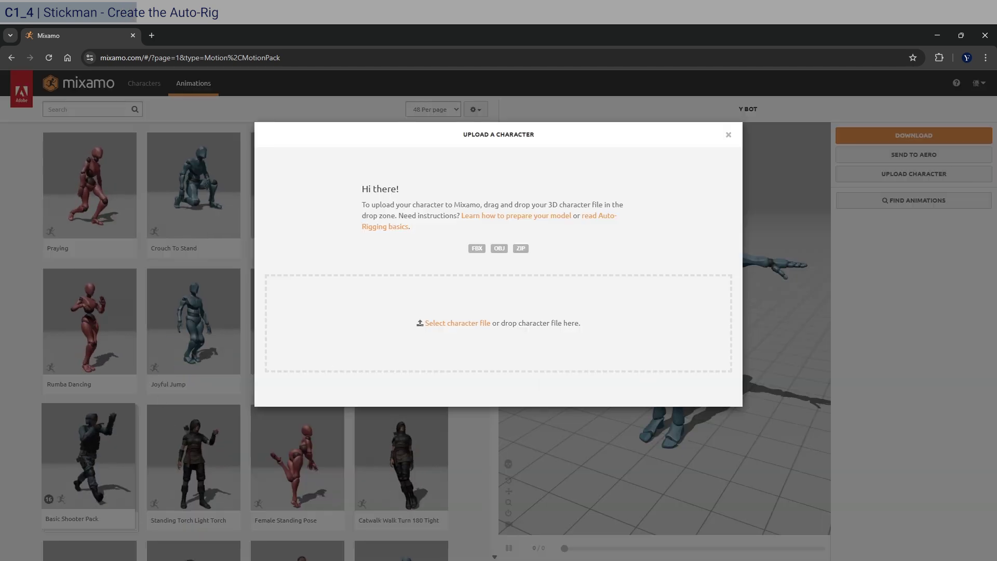
key(alt+Tab)
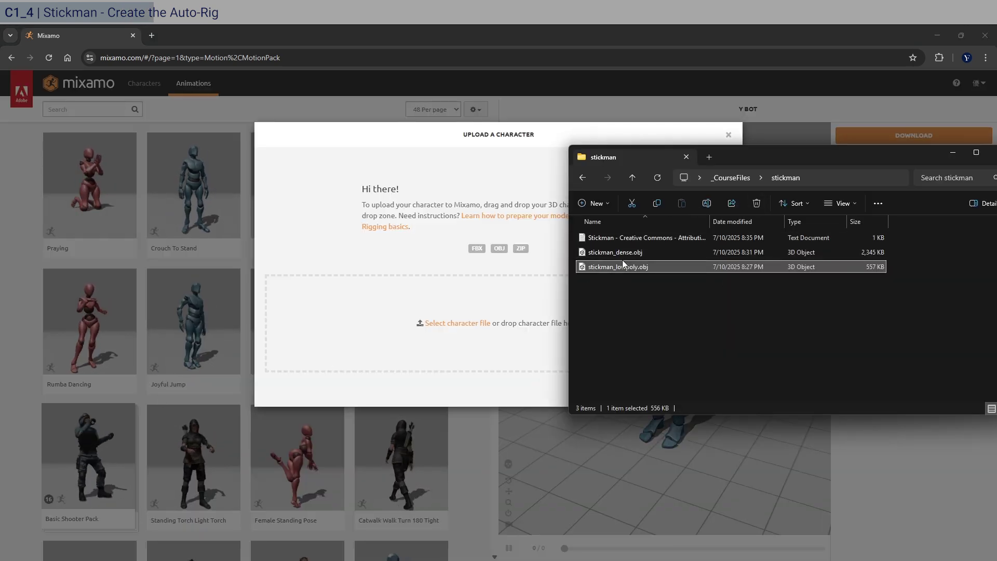
drag(634, 266, 477, 308)
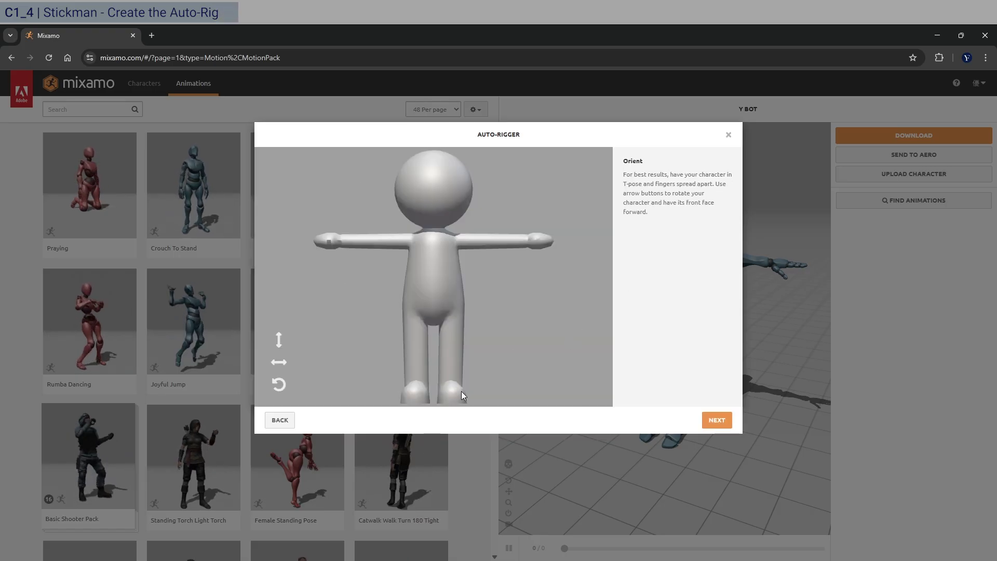
click(717, 421)
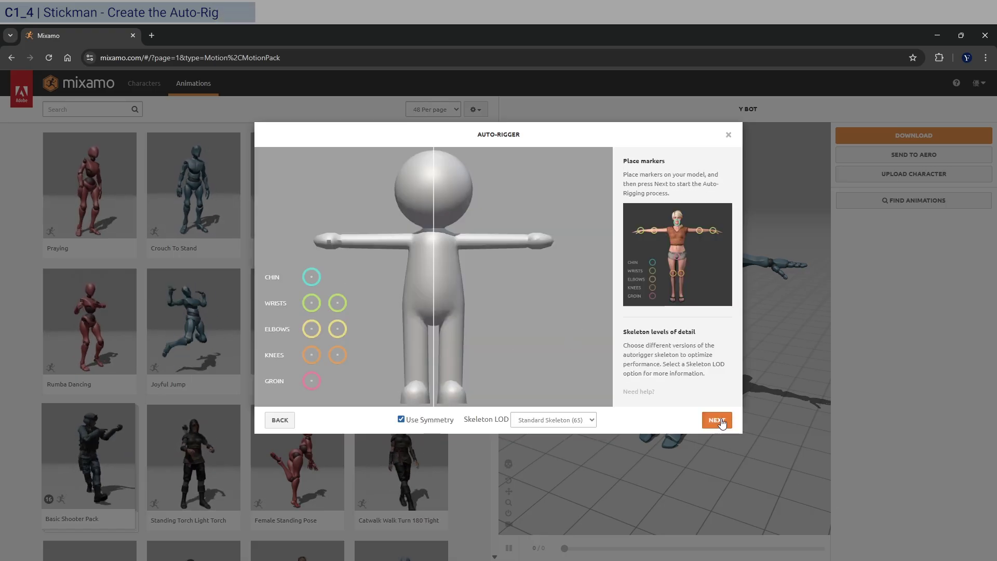
Place the chin, wrist, elbow, knee and groin markers on the stickman with symmetry enabled.
mouse_move(313, 279)
mouse_down()
mouse_move(385, 265)
mouse_move(434, 222)
mouse_up()
drag(308, 298, 341, 245)
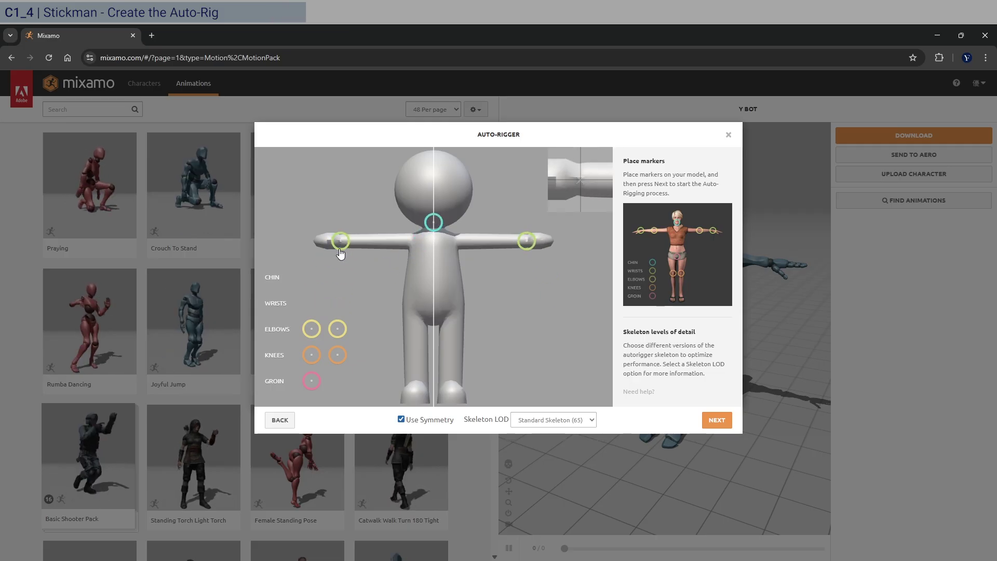
drag(311, 328, 370, 244)
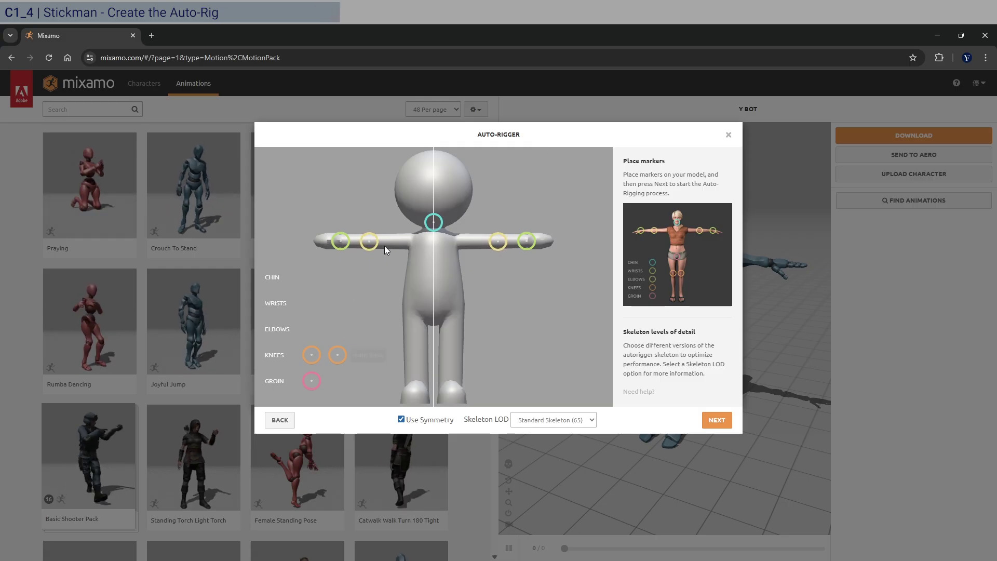
drag(374, 244, 373, 245)
drag(311, 355, 414, 351)
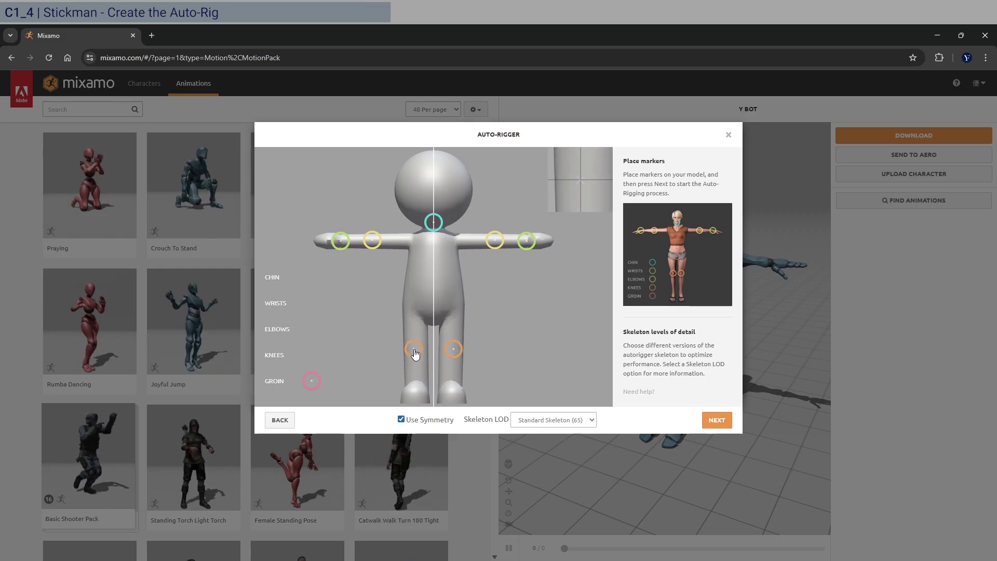
drag(312, 380, 436, 327)
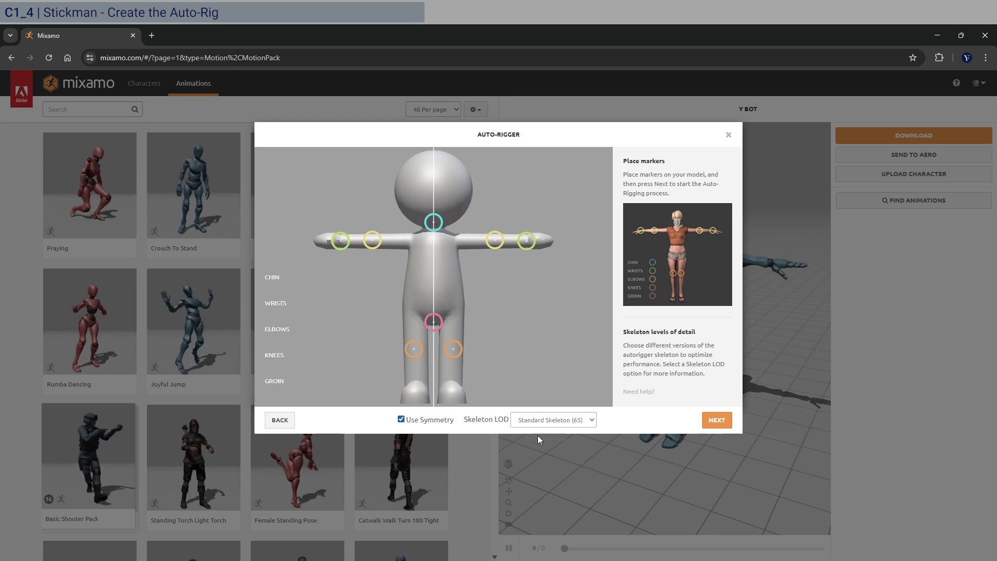
Set the Skeleton LOD to No Fingers (25), run the auto-rigging and rotate the rigged stickman preview to check it.
click(568, 420)
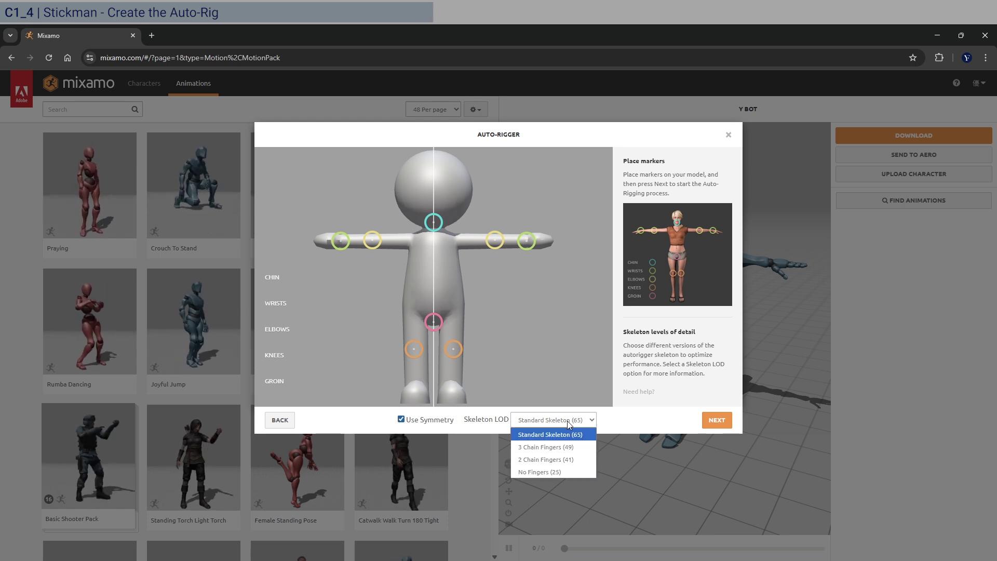
click(536, 472)
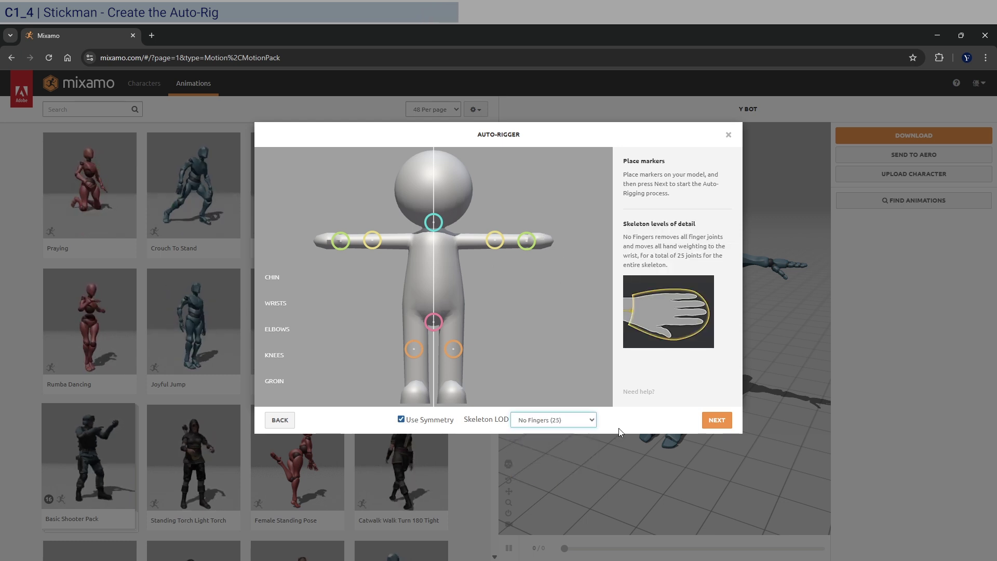
click(717, 421)
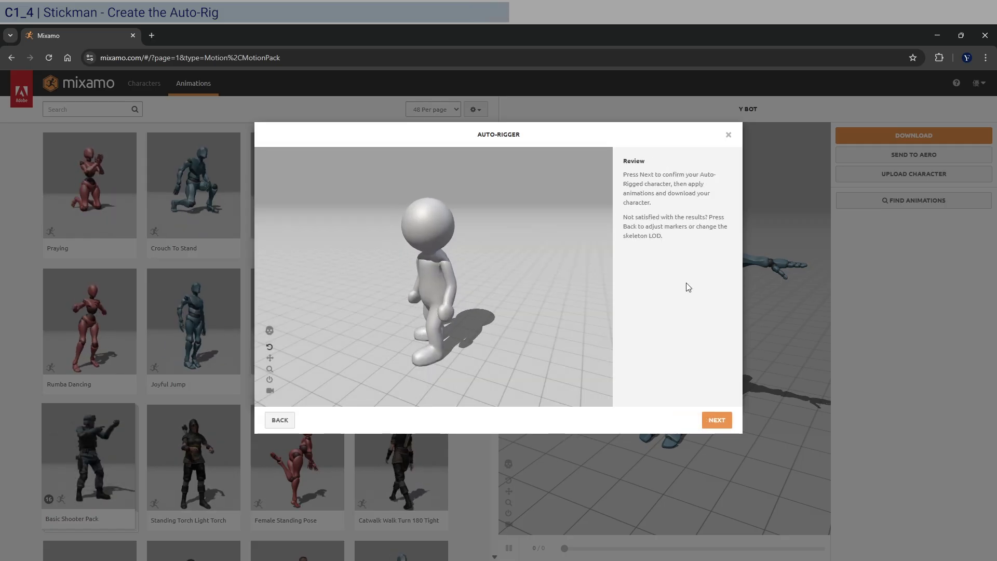
drag(431, 307, 509, 307)
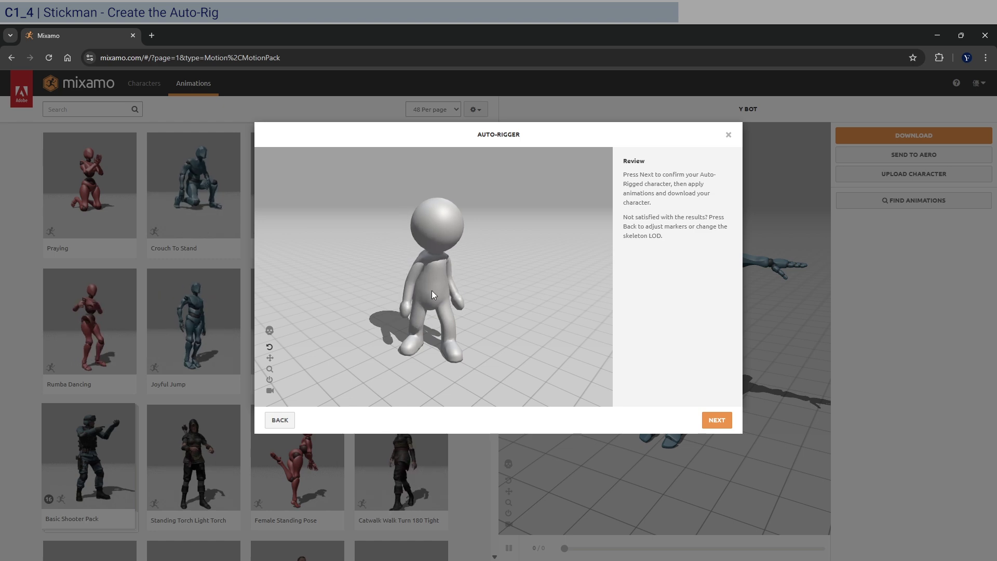
Accept the auto-rigged stickman as the new character, then test it with the Silly Dancing animation and remove that animation.
click(717, 420)
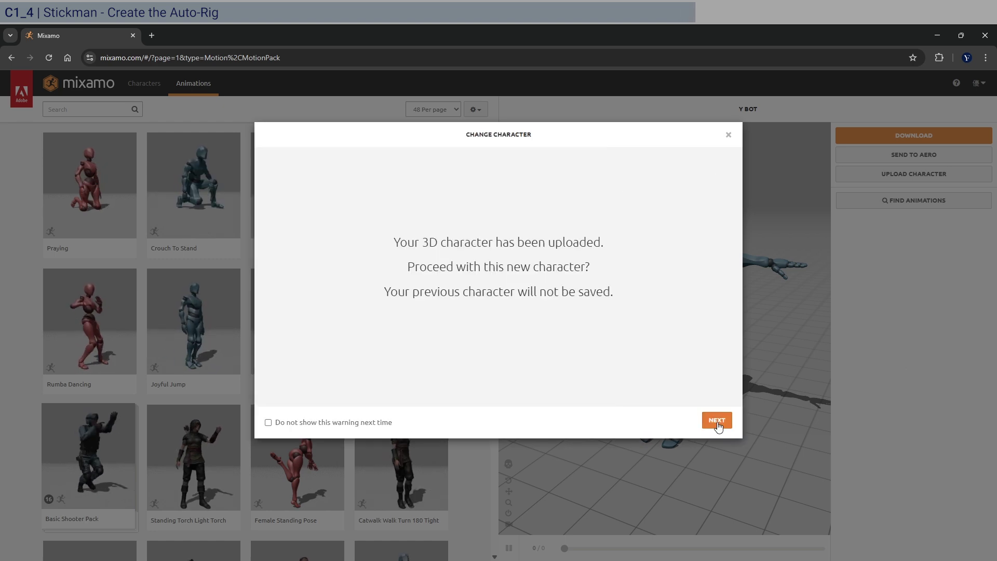
click(717, 420)
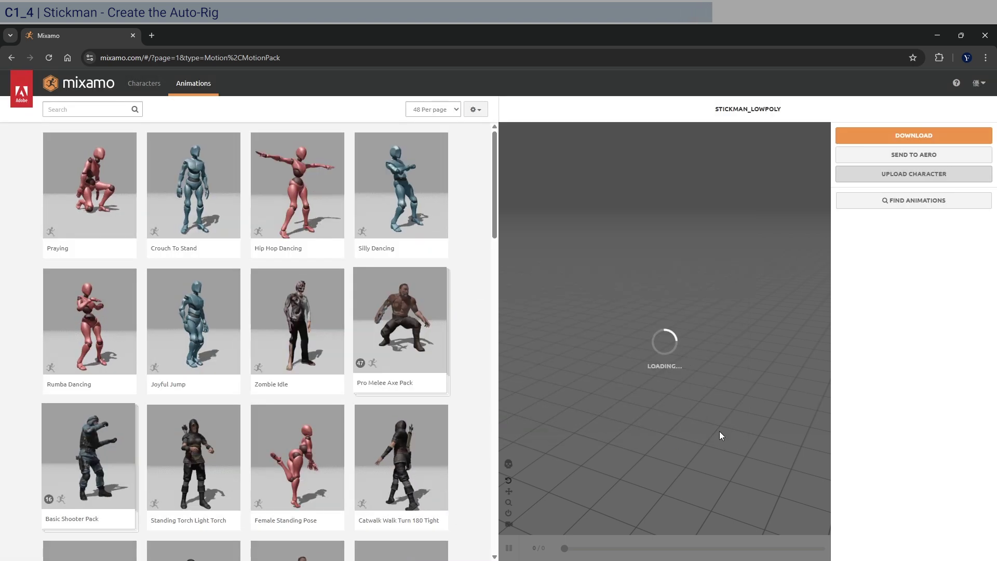
click(414, 191)
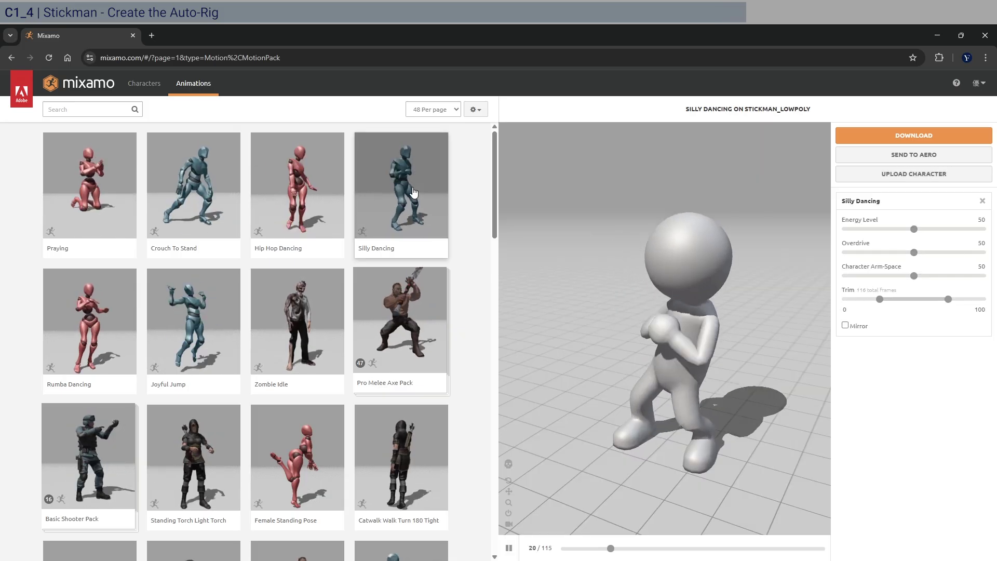
click(982, 201)
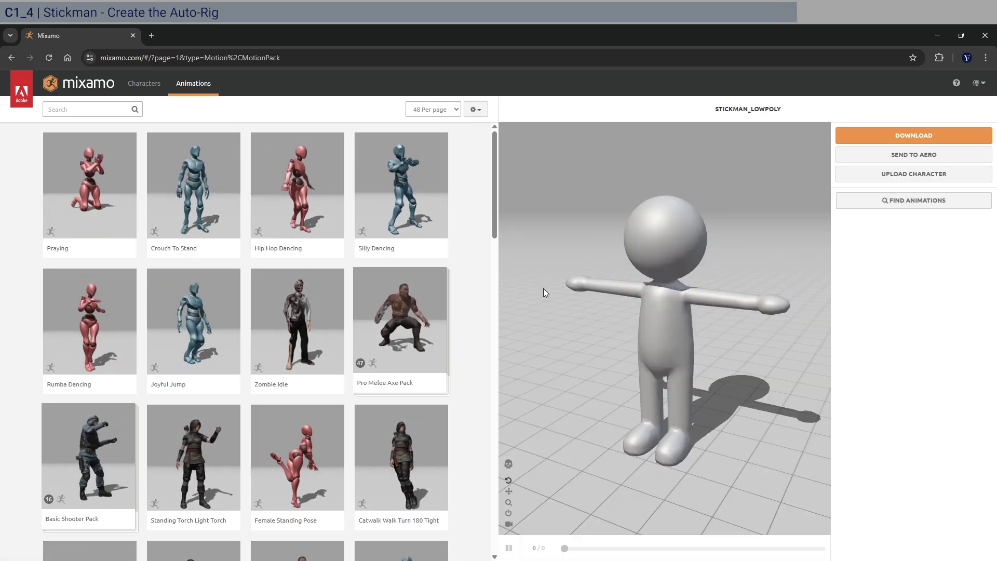
Download the rigged stickman as FBX Binary in T-pose and save it as stickman_lowpoly.fbx in the stickman folder.
click(927, 135)
click(401, 179)
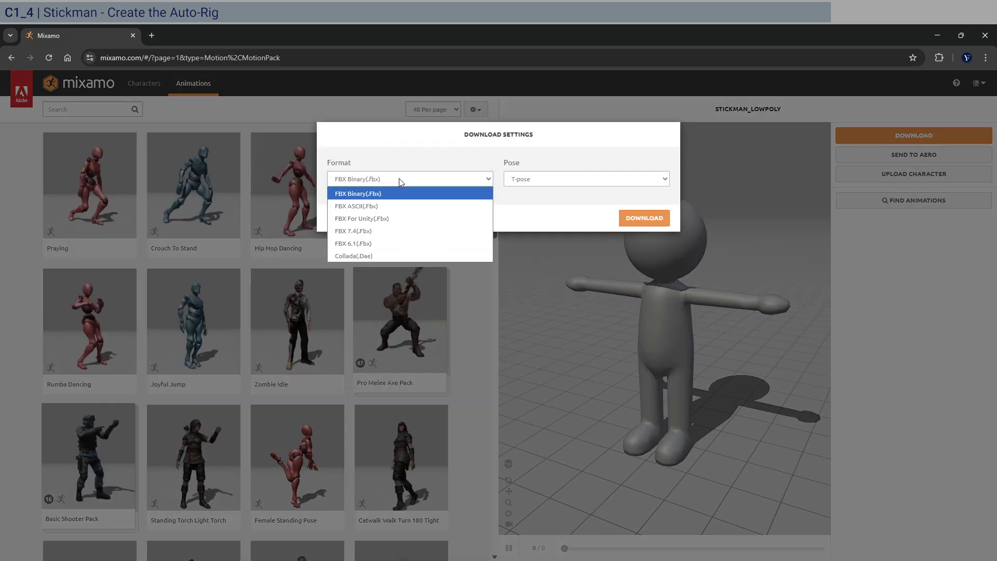
click(582, 179)
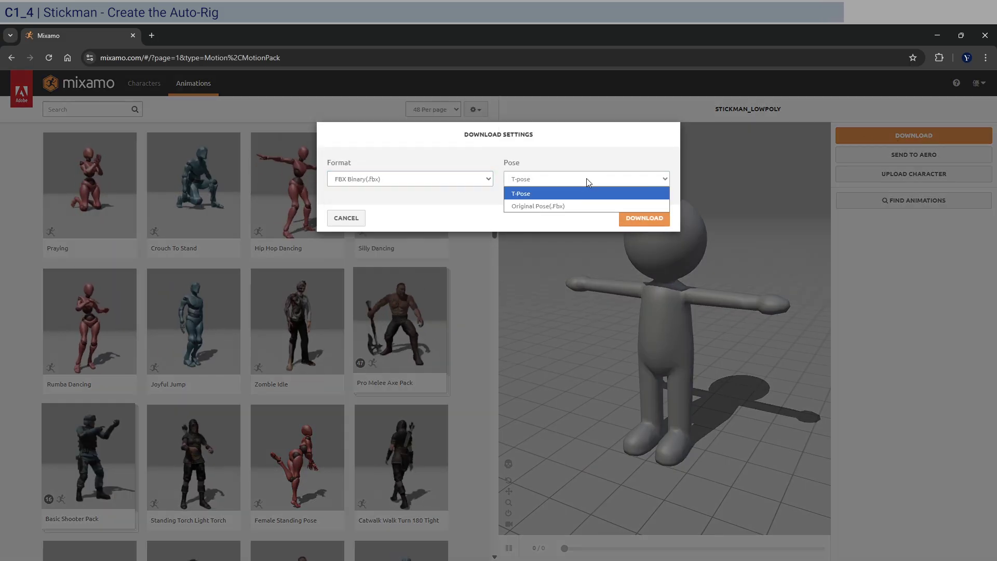
click(628, 179)
click(664, 219)
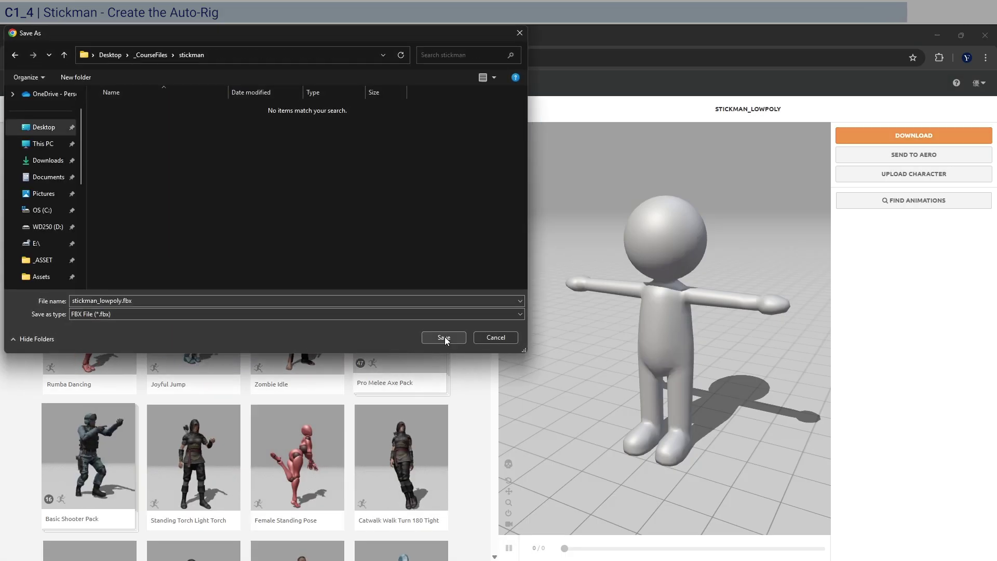
click(444, 337)
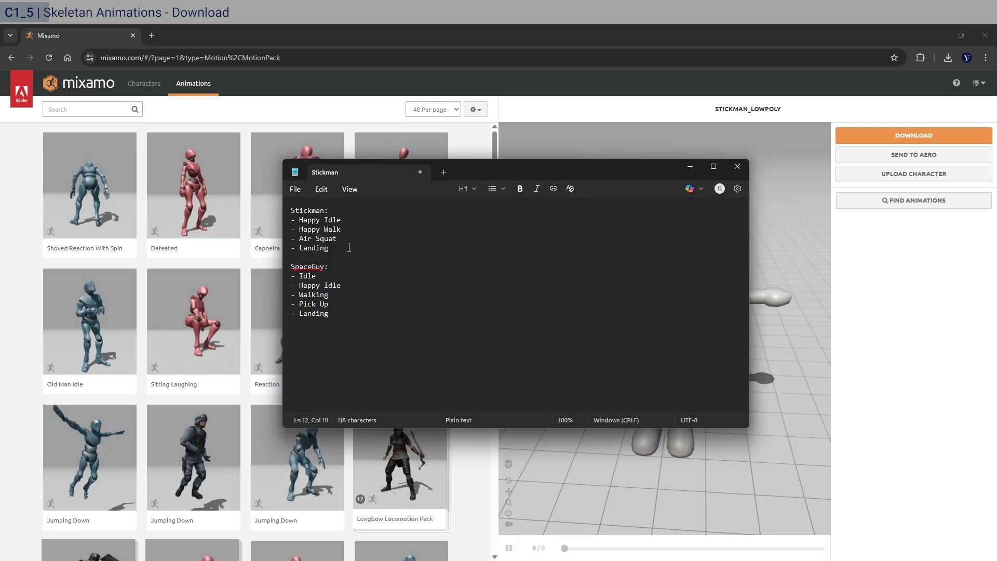
Search the animations for "happy" and apply the first Happy Idle to the stickman with Character Arm-Space set to 75.
click(104, 110)
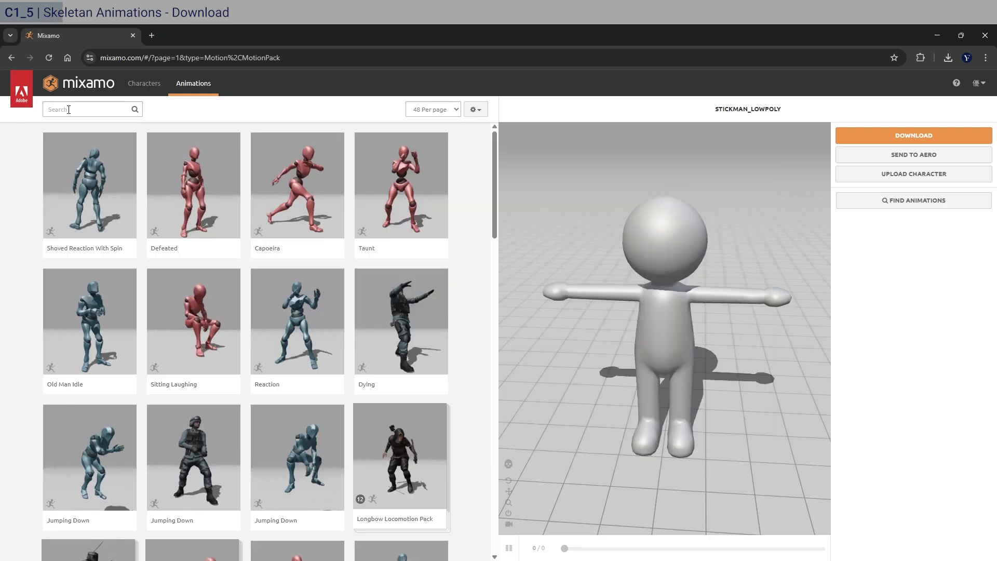
text(happy)
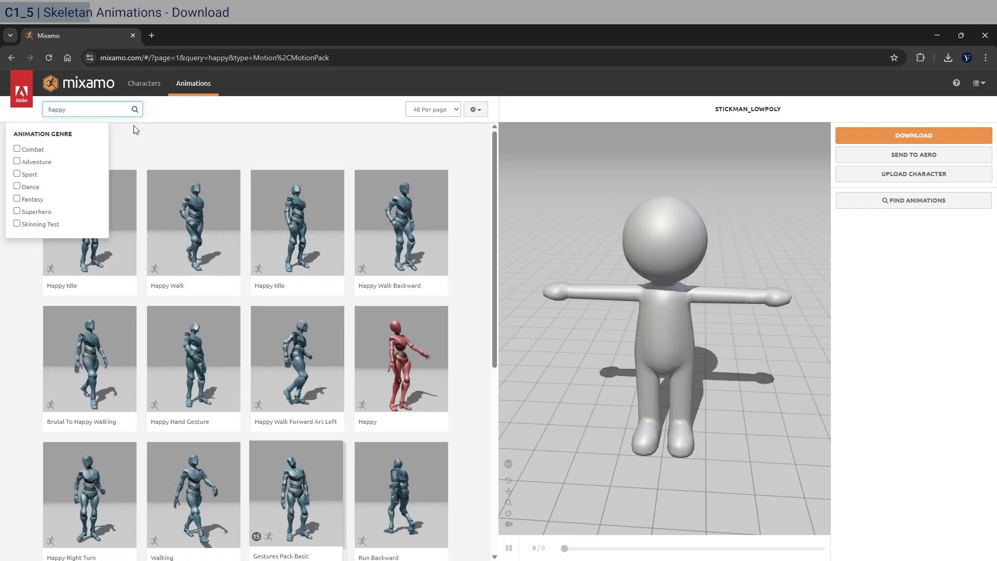
click(230, 152)
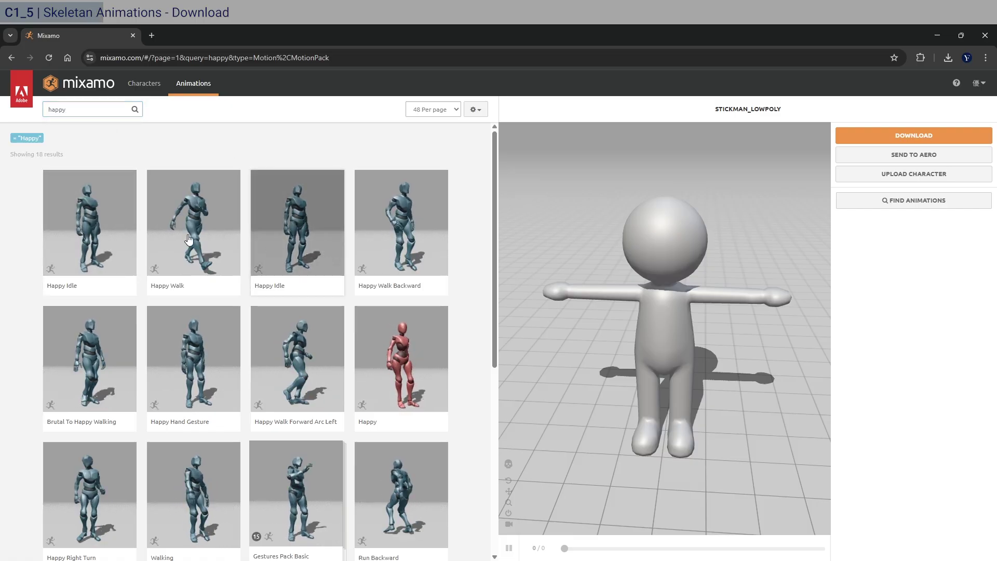
click(88, 250)
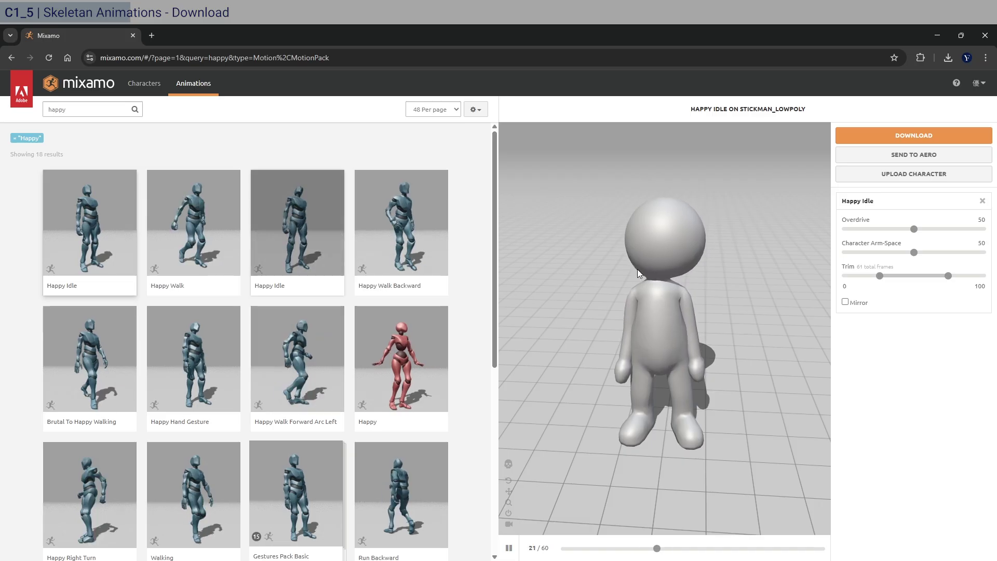
drag(914, 252, 944, 255)
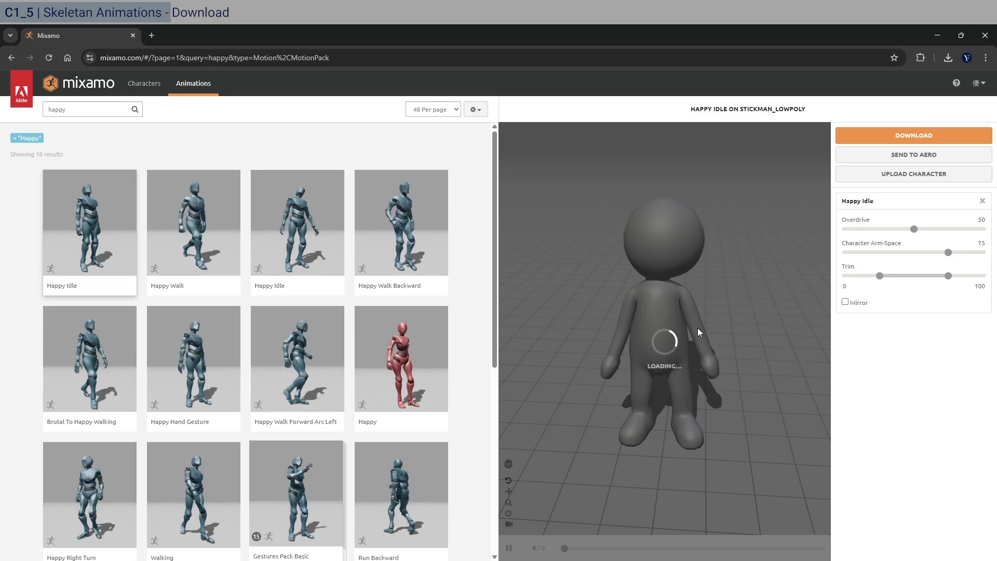
drag(650, 331, 677, 351)
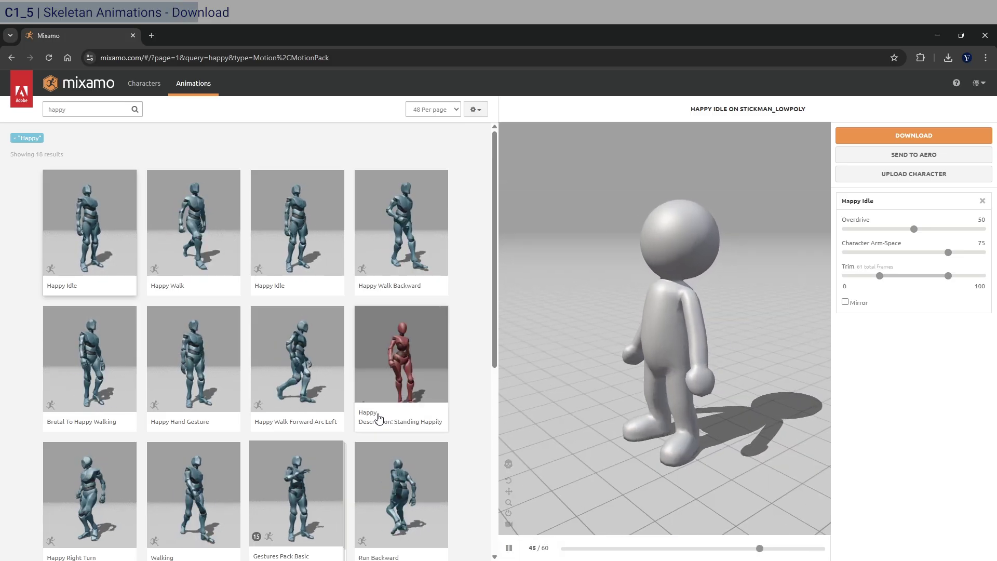
Download Happy Idle as FBX Binary without skin at 60 frames per second and save it as Happy Idle.fbx in the stickman folder.
click(974, 136)
click(530, 180)
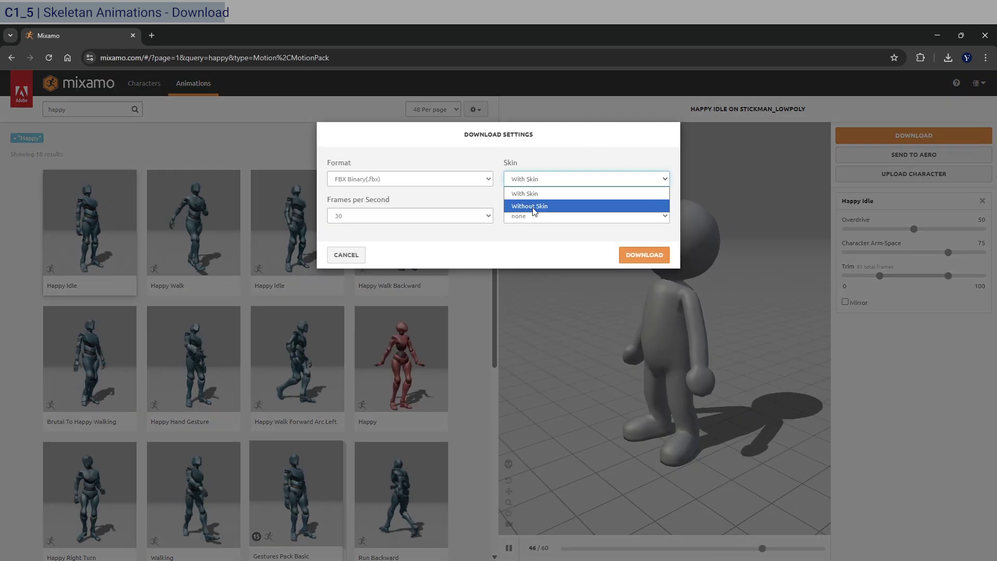
click(545, 202)
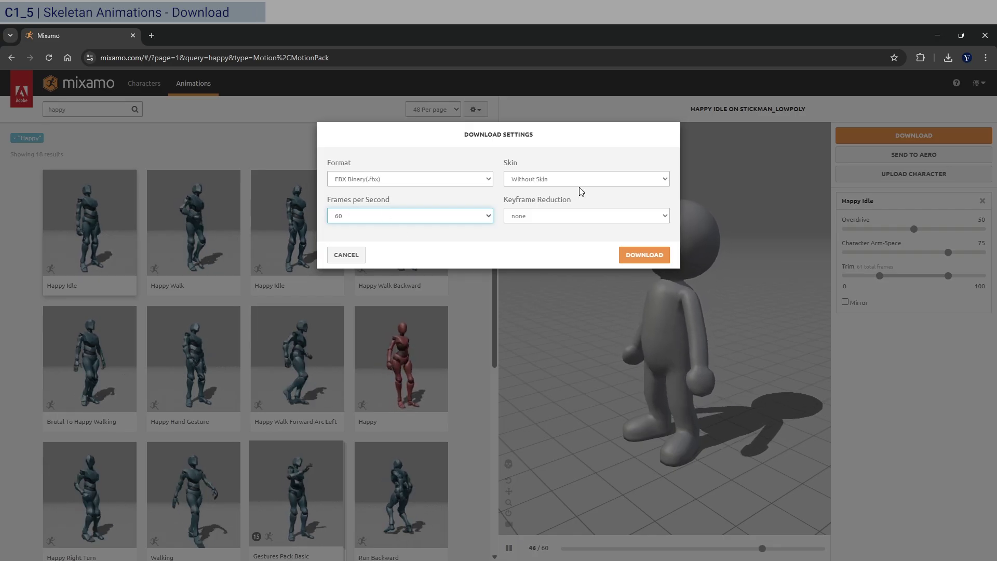
click(644, 255)
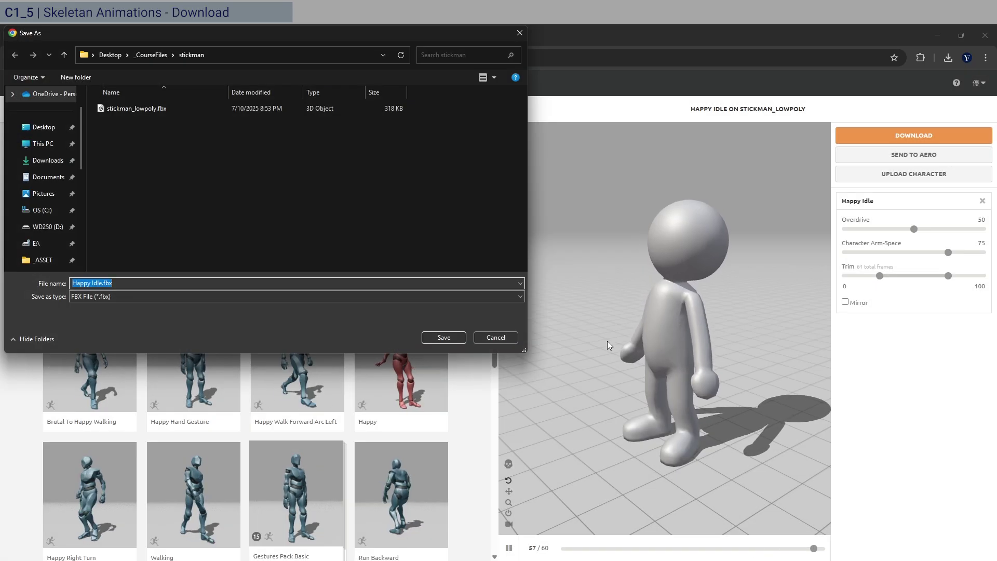
click(441, 338)
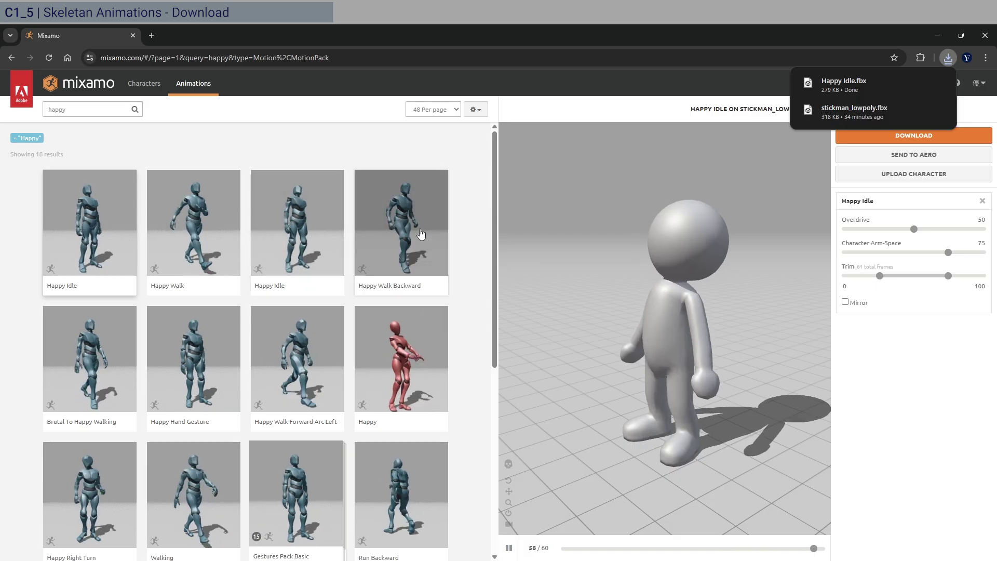
Apply the Happy Walk animation to the stickman, enable In Place and set Overdrive to 30.
click(203, 221)
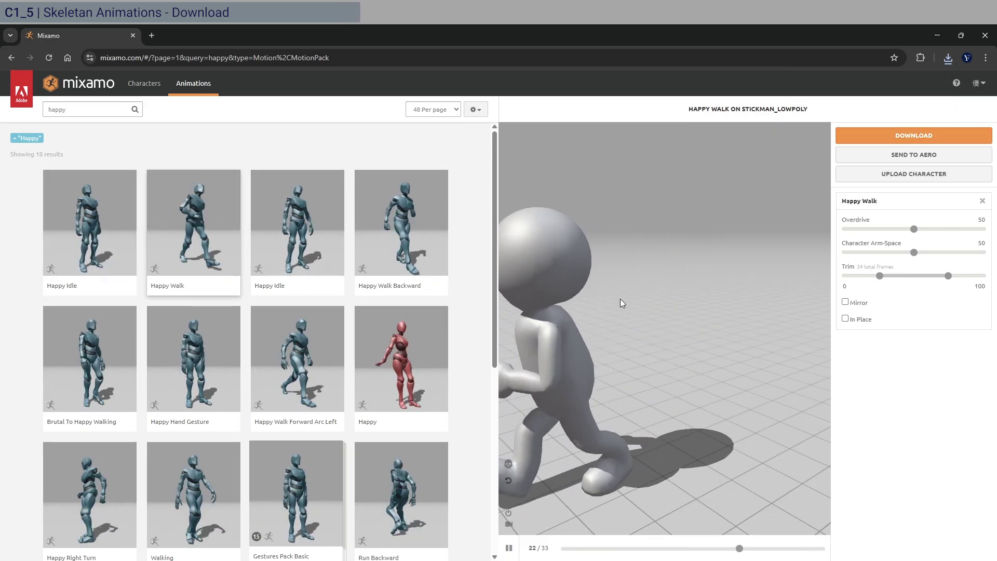
click(845, 318)
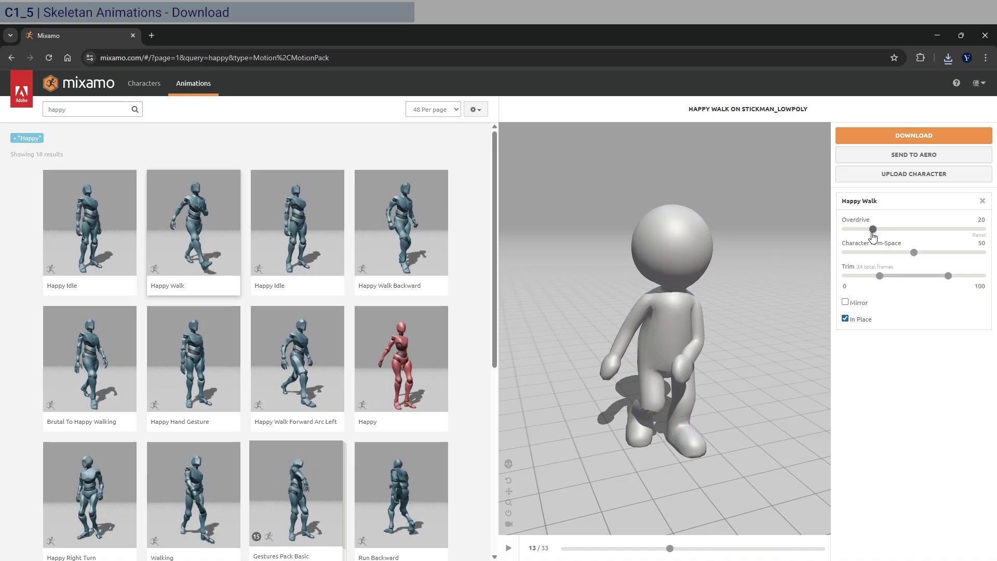
drag(877, 233, 885, 232)
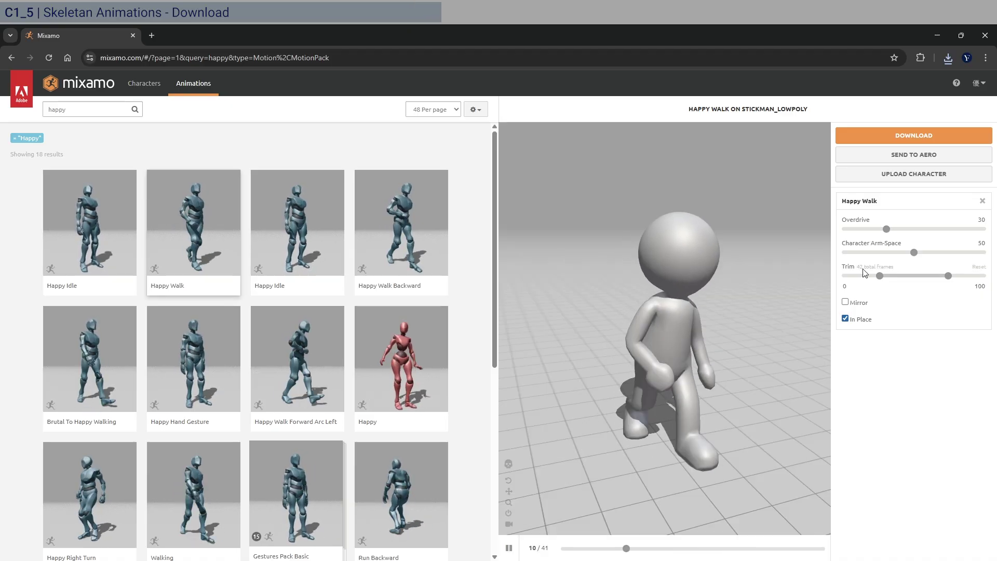
Download Happy Walk as FBX Binary without skin at 60 frames per second, saving it as Happy Walk.fbx in the stickman folder.
click(928, 136)
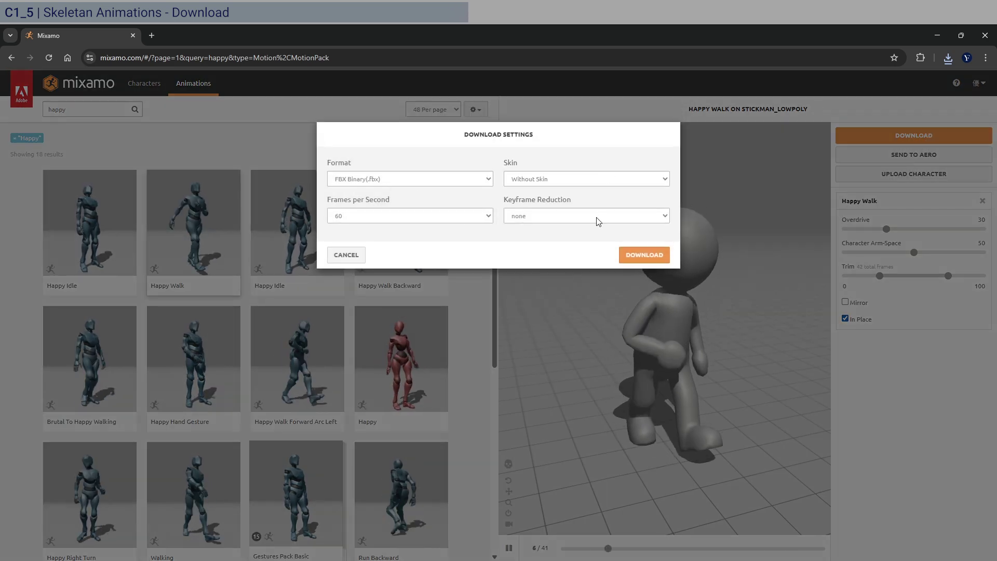
click(644, 255)
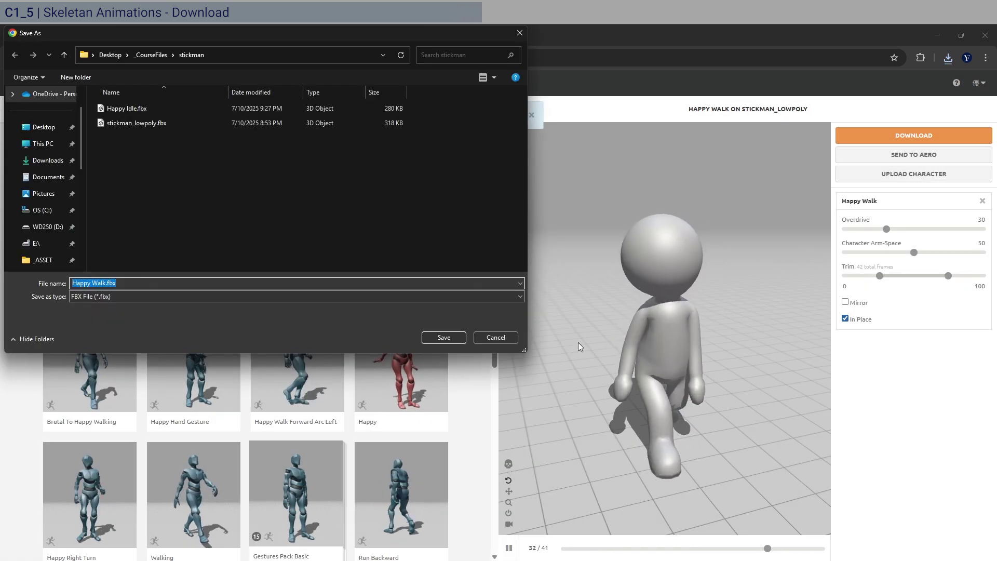
click(446, 336)
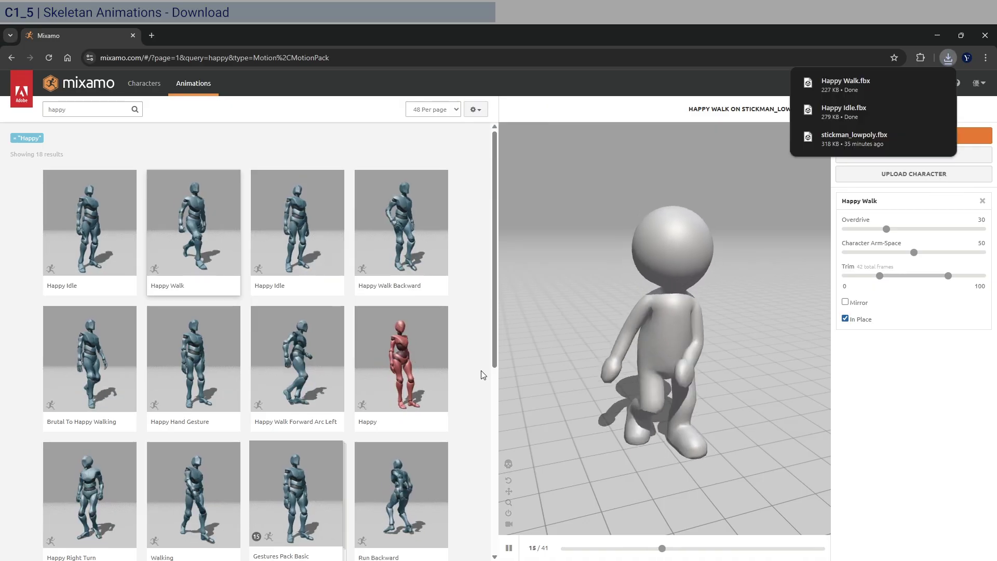
Search the animations for "air squat" and apply Air Squat to the stickman.
click(98, 112)
key(ctrl+a)
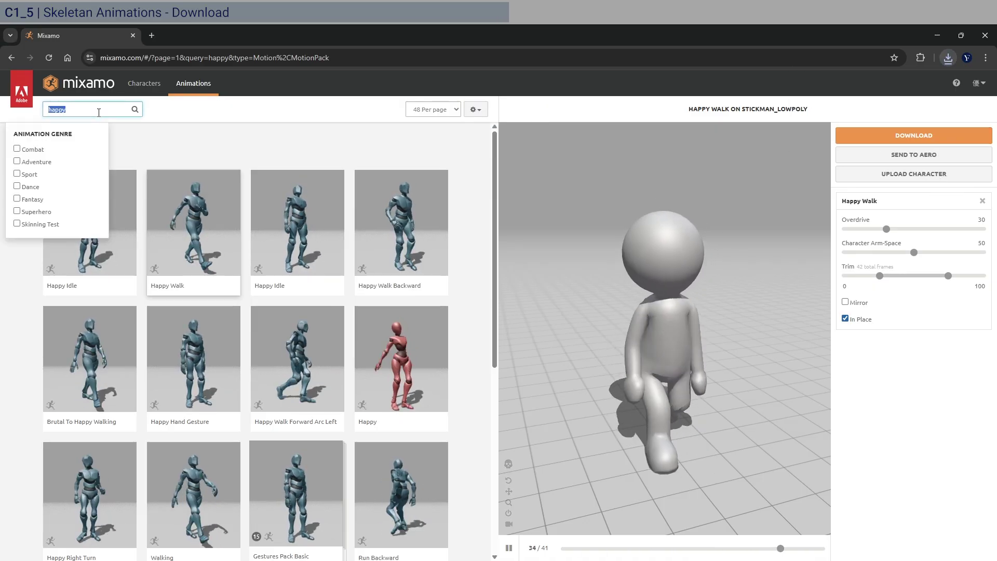
text(air squat)
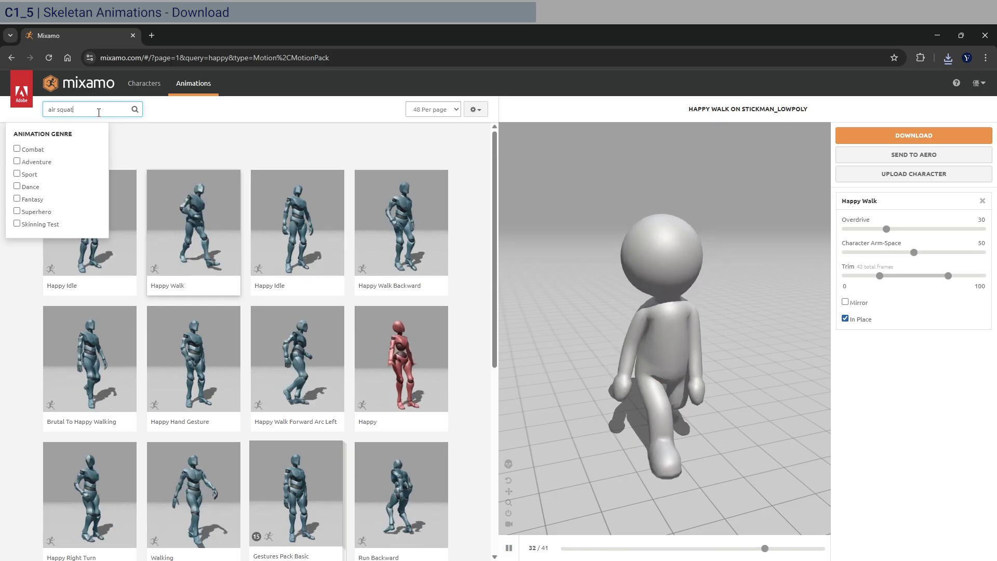
key(Return)
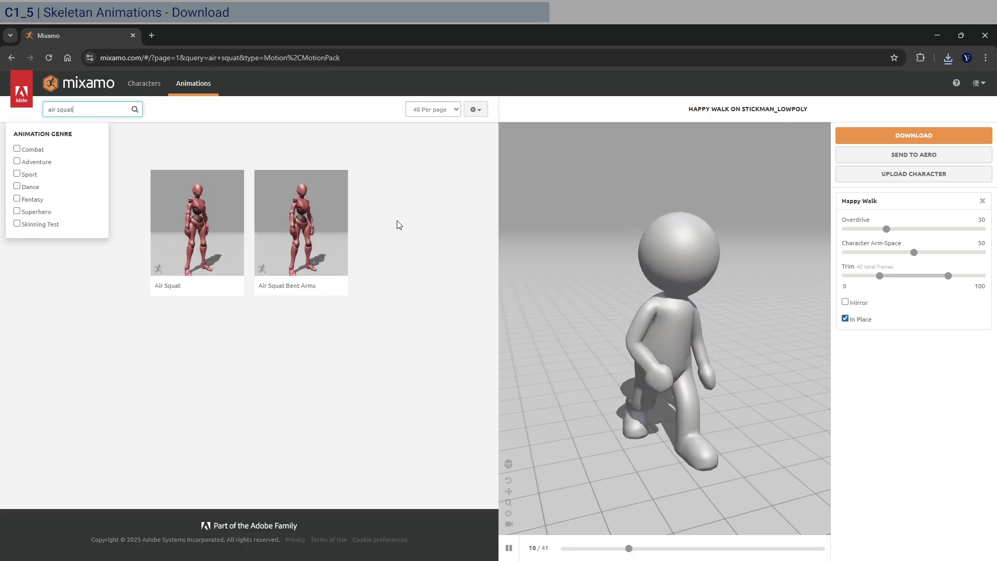
click(217, 244)
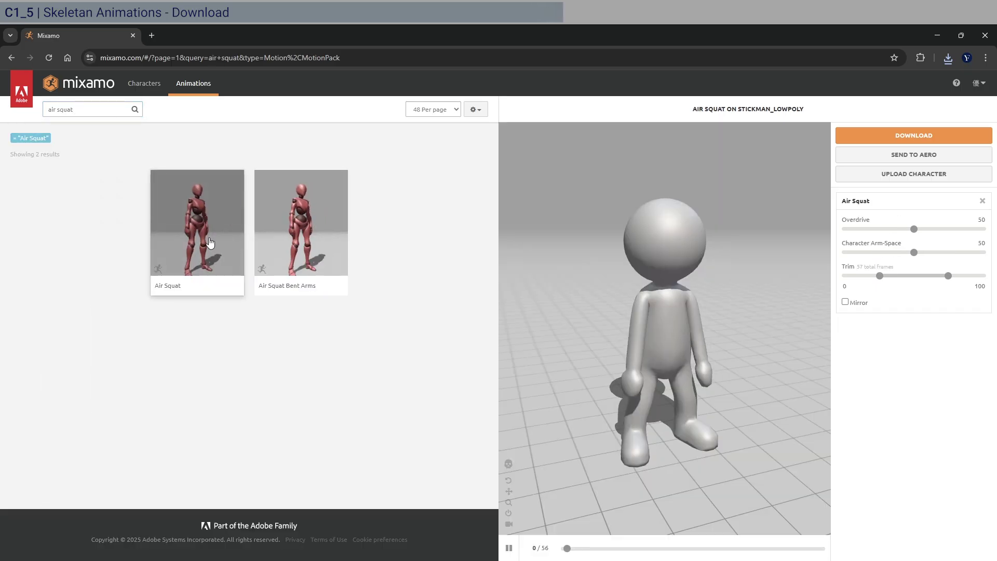
Check the squat from the side and set the Air Squat animation's Overdrive to 35.
drag(642, 362, 809, 266)
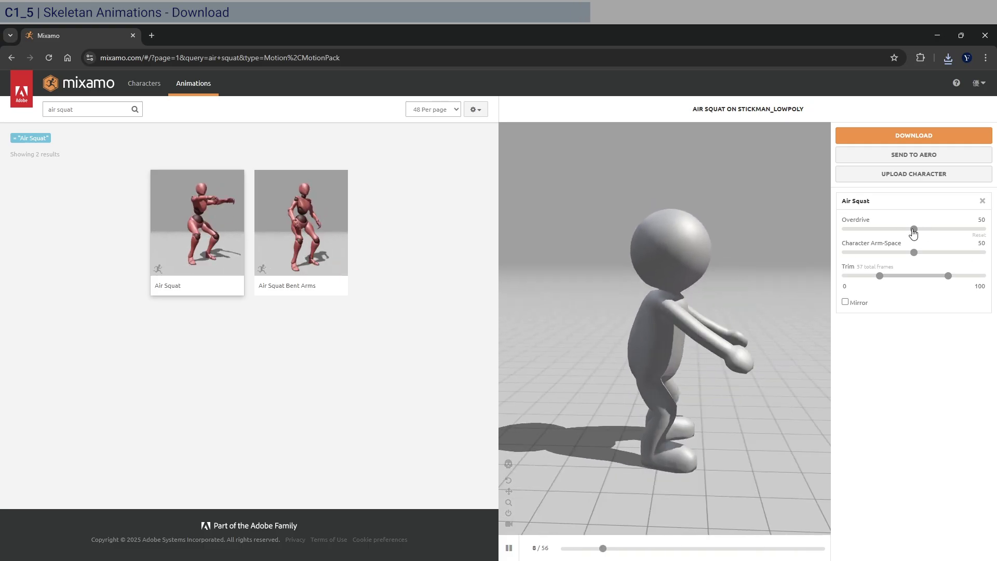
drag(912, 229, 886, 233)
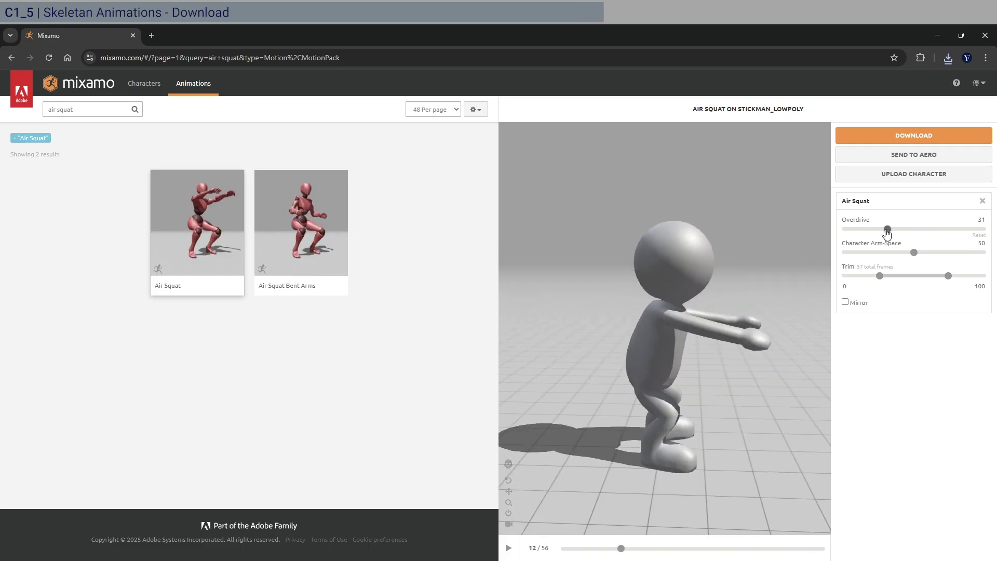
drag(887, 233, 882, 232)
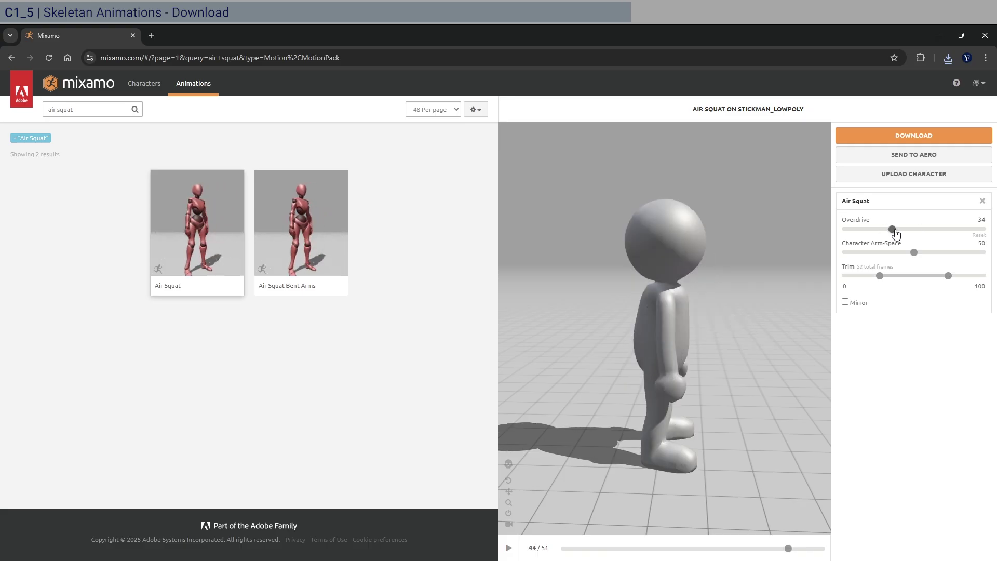
drag(894, 234, 893, 234)
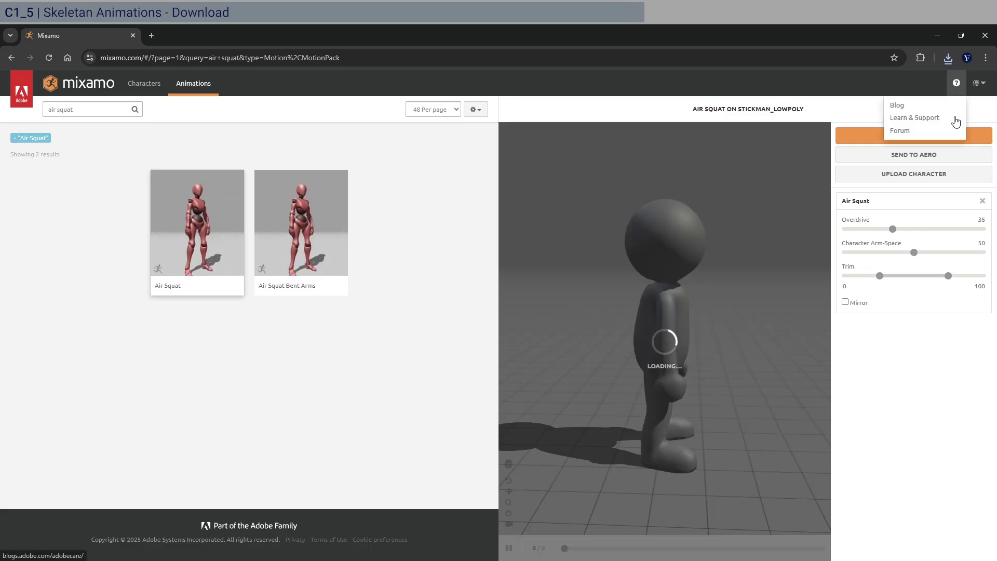
Download Air Squat as FBX Binary without skin at 60 frames per second, saving it as Air Squat.fbx in the stickman folder.
click(914, 136)
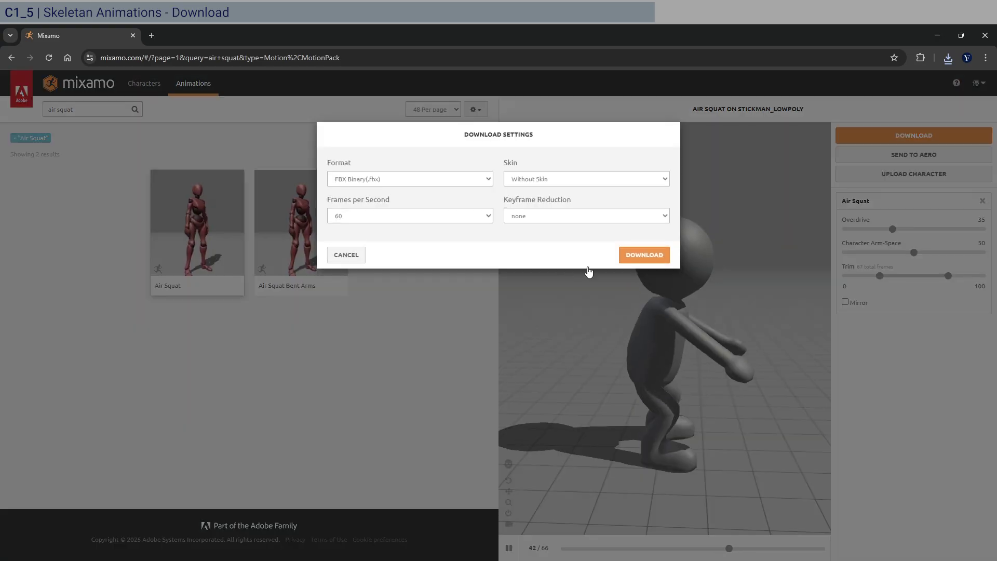
click(662, 255)
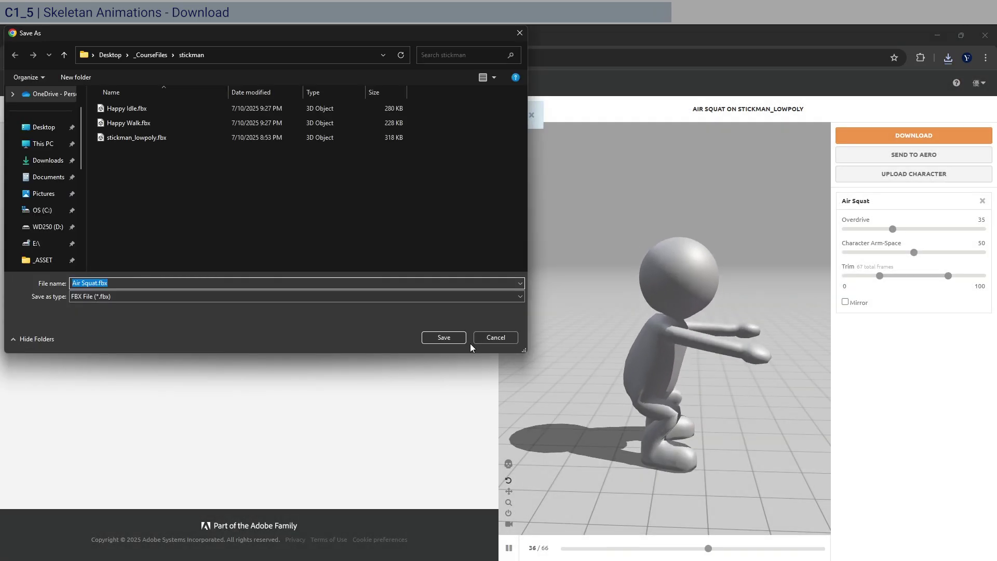
click(456, 338)
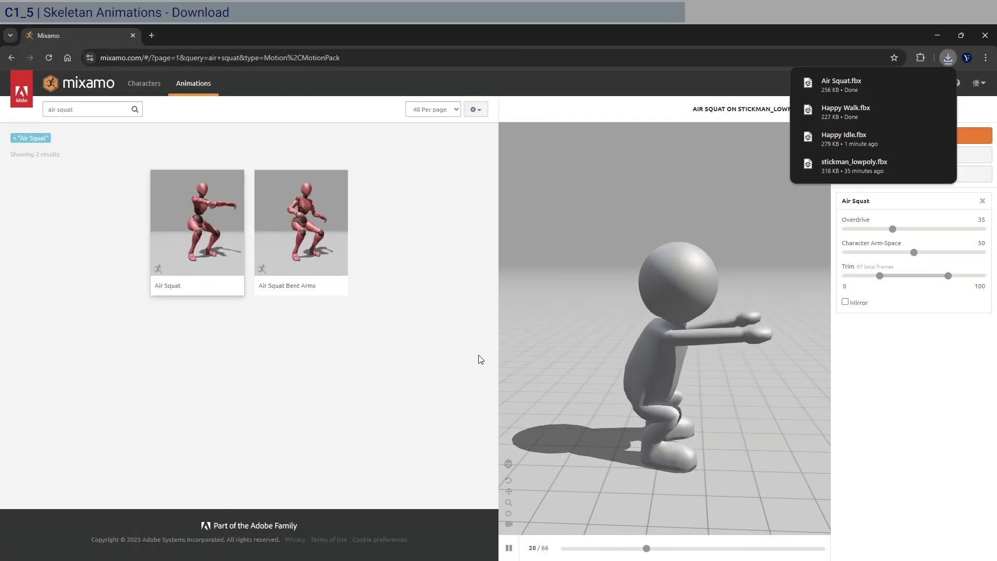
Search the animations for "landing" and apply the Landing animation to the stickman.
click(83, 109)
drag(83, 110, 11, 108)
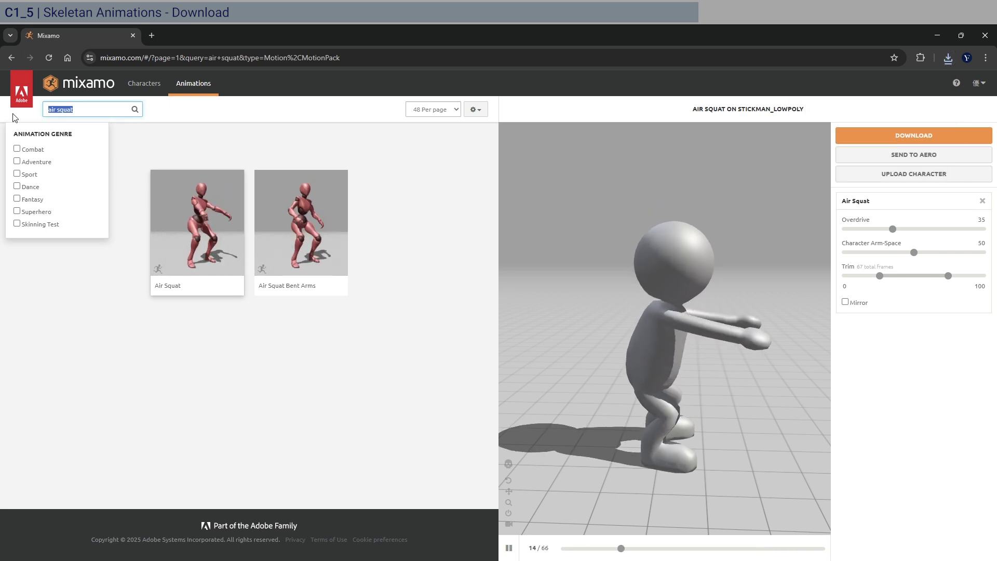
text(landing)
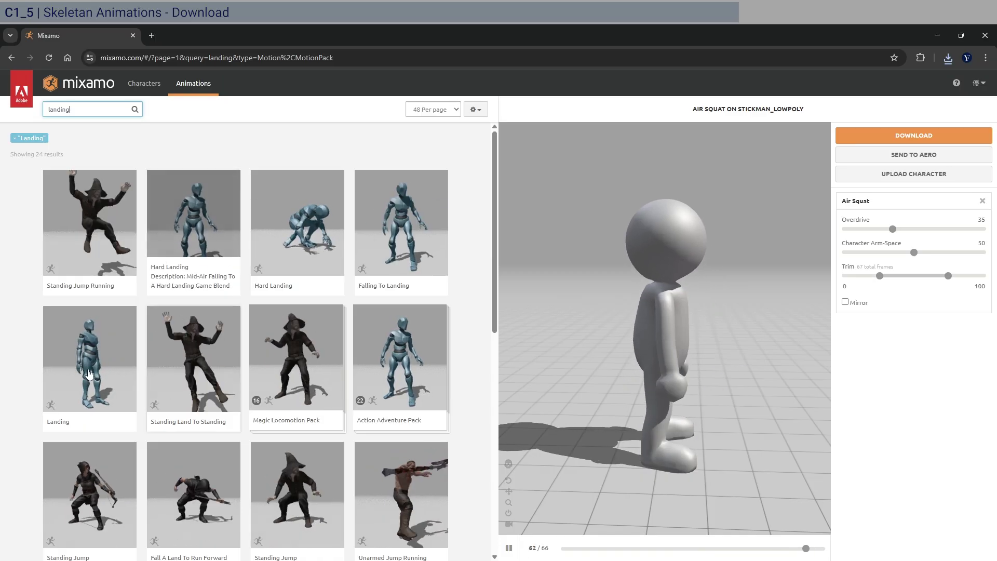
click(70, 376)
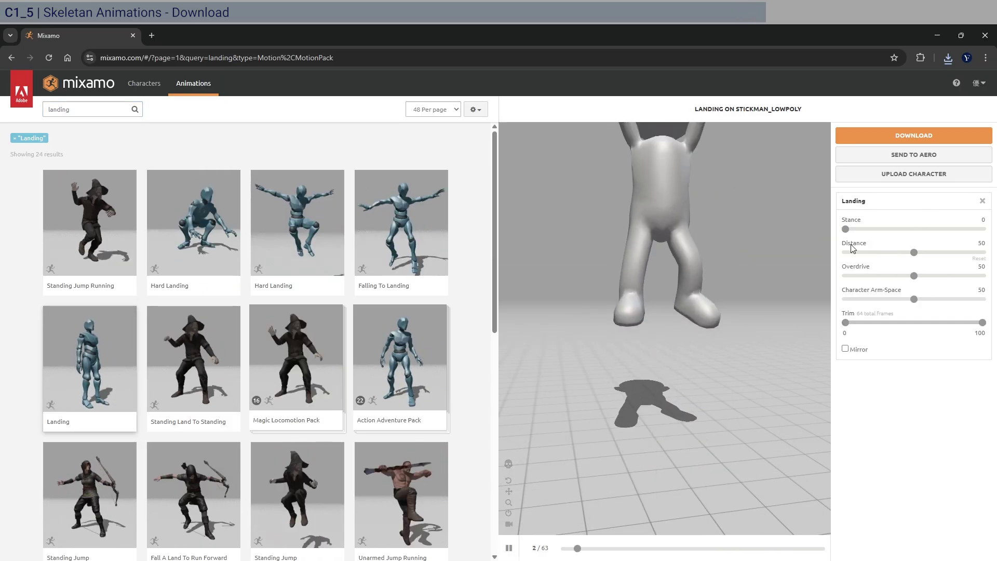
Set the Landing animation's Overdrive to 35 and its Character Arm-Space to 65.
mouse_move(914, 276)
mouse_down()
mouse_move(852, 276)
mouse_move(896, 276)
mouse_up()
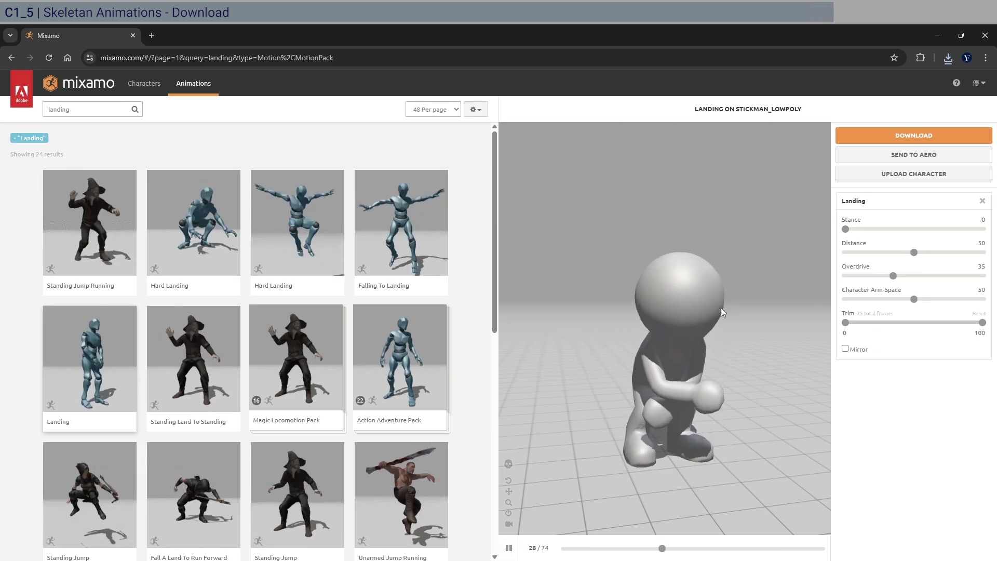
drag(914, 299, 917, 299)
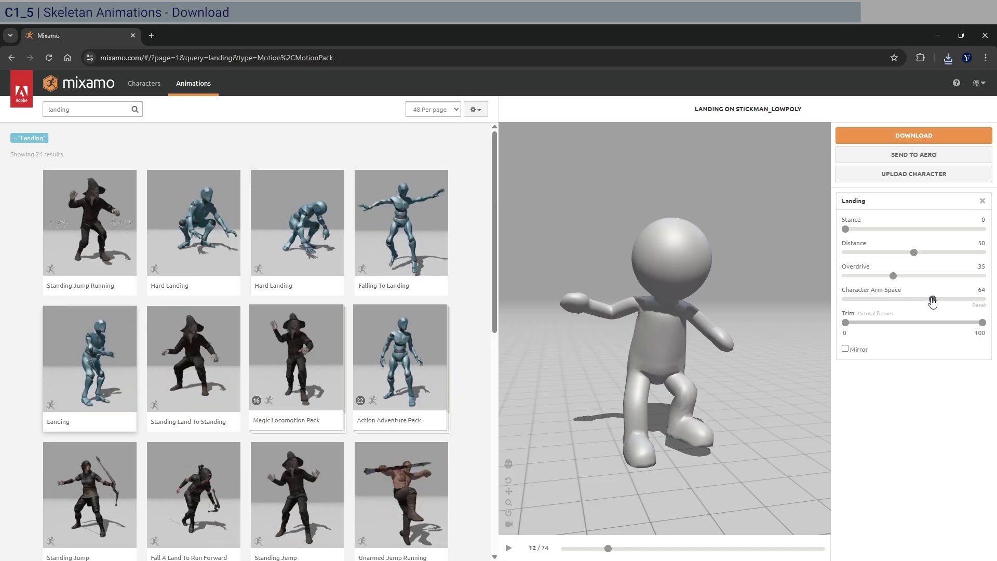
drag(933, 301, 935, 300)
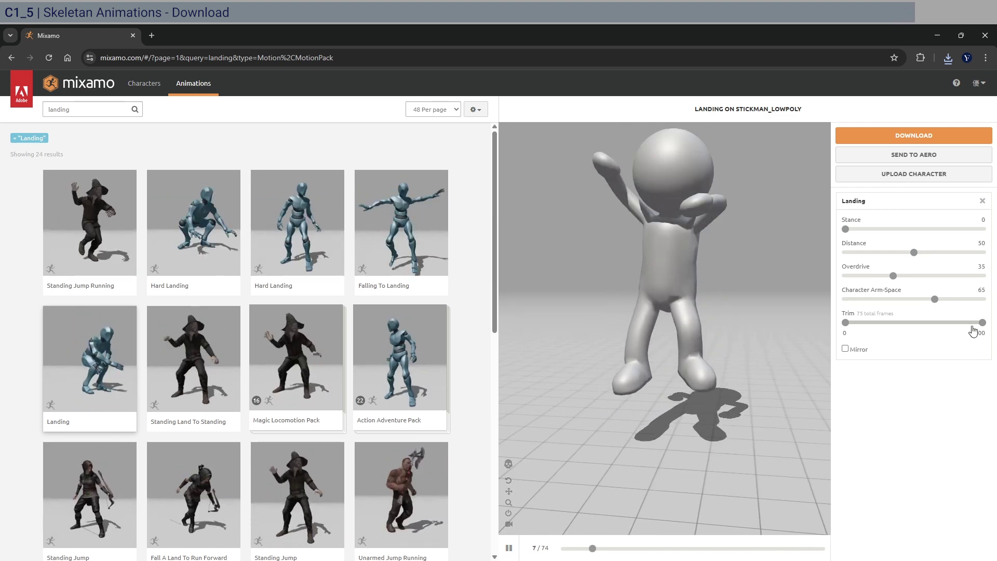
Download Landing as FBX Binary without skin at 60 frames per second, saving it as Landing.fbx in the stickman folder.
click(955, 136)
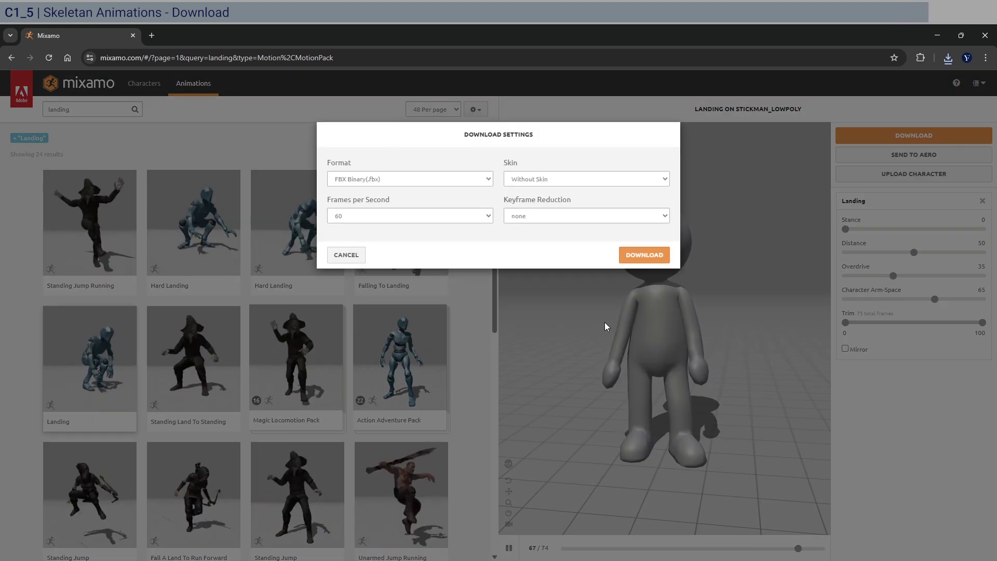
click(644, 238)
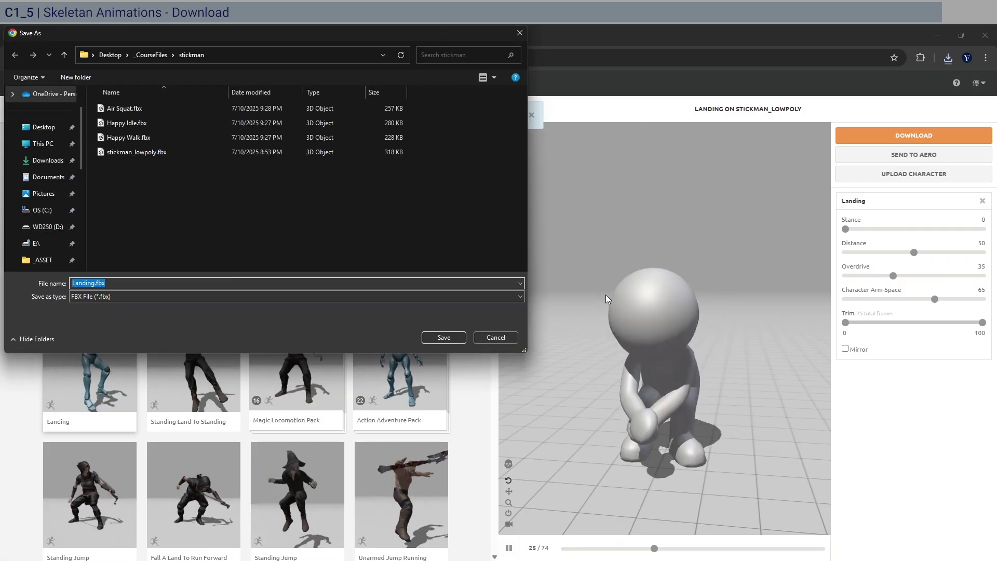
click(444, 338)
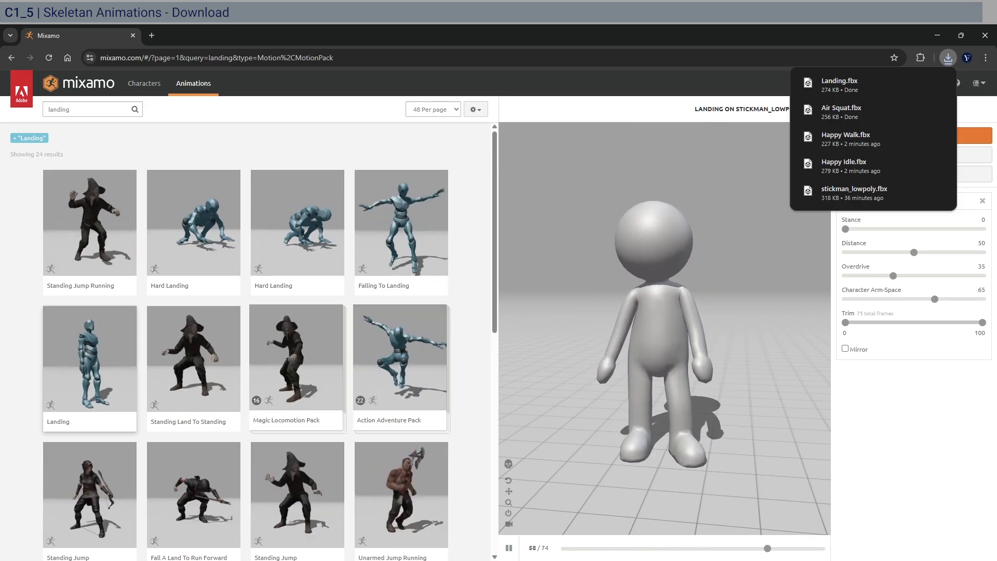
Pause the playback, clear the "landing" search in the characters, load Remy as the character and return to the animations.
click(509, 547)
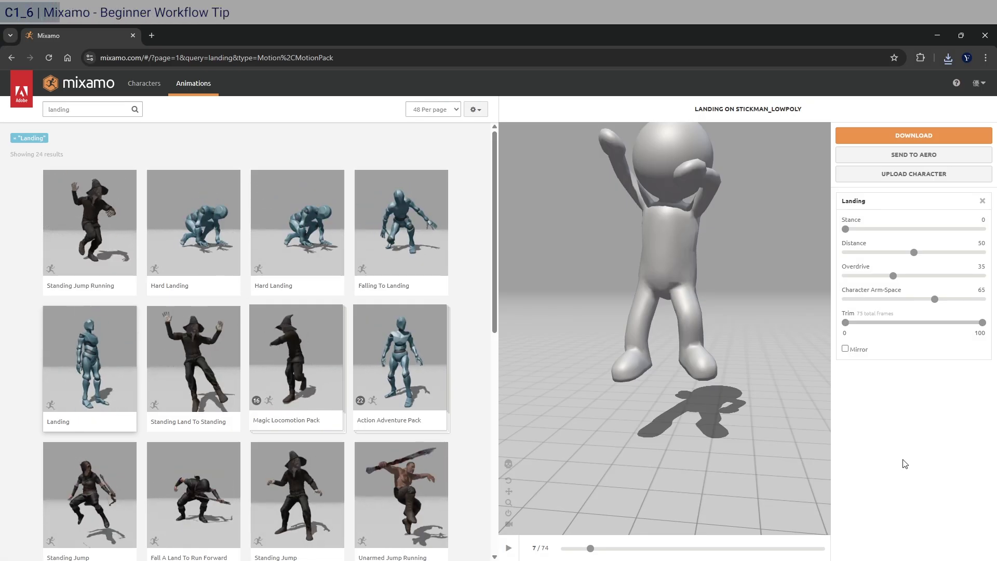
click(144, 86)
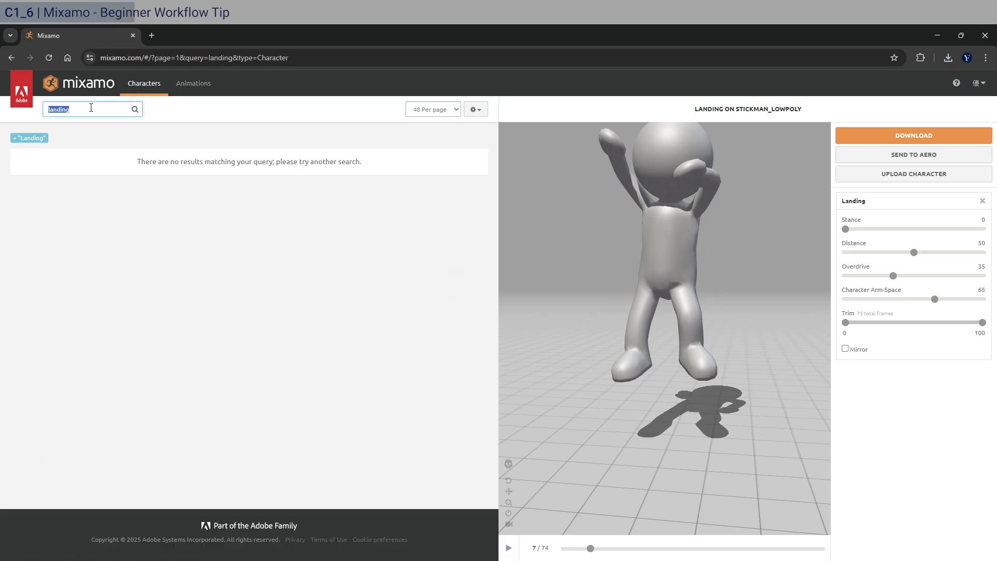
key(BackSpace)
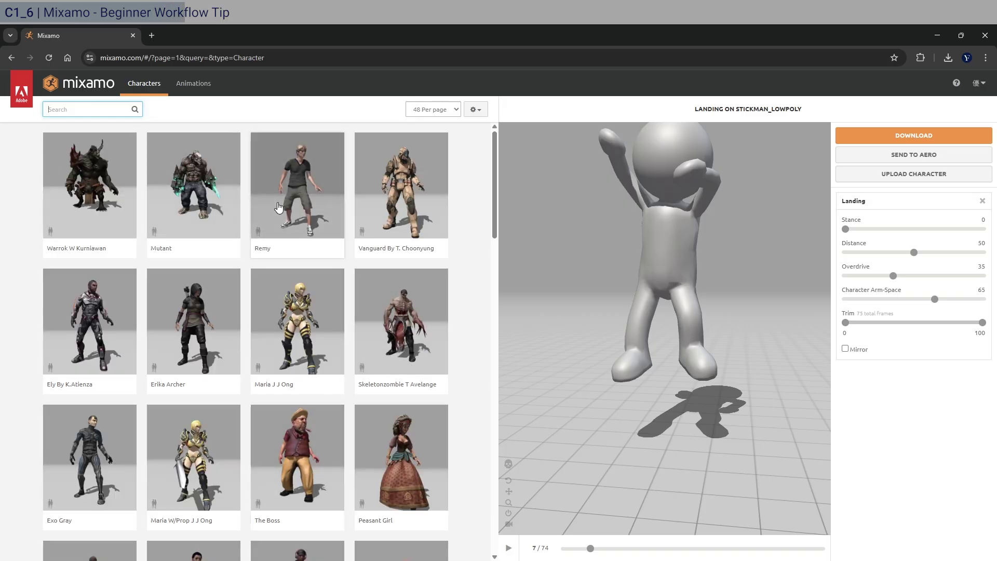
click(280, 208)
click(692, 227)
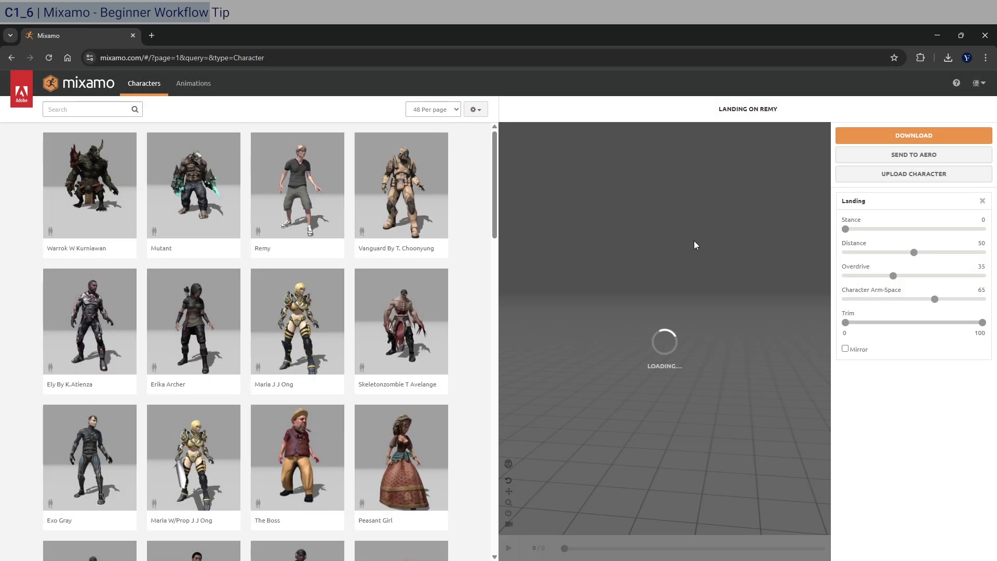
click(204, 86)
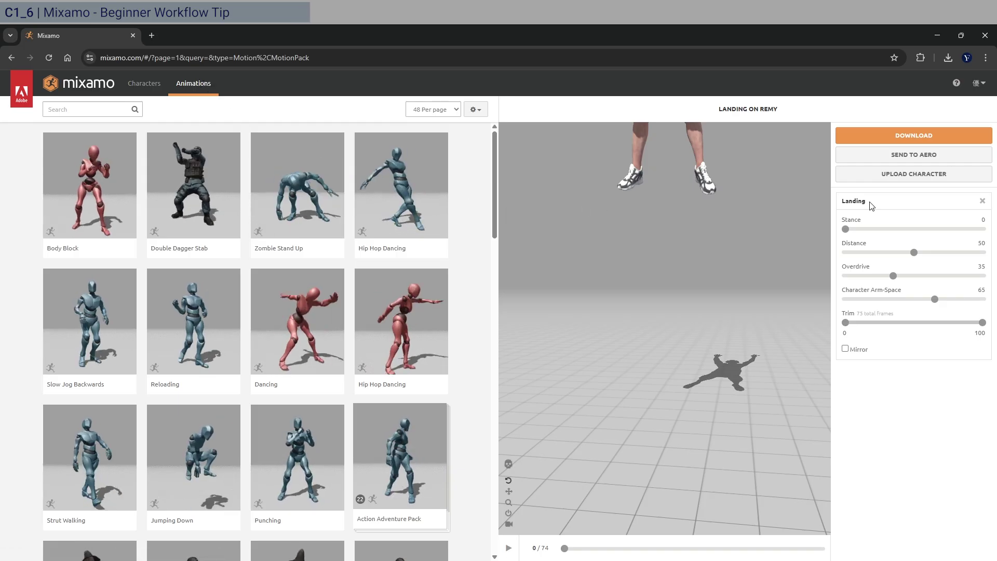
Upload the rigged stickman_lowpoly.fbx from the stickman folder and accept it as the new character in place of Remy.
click(932, 176)
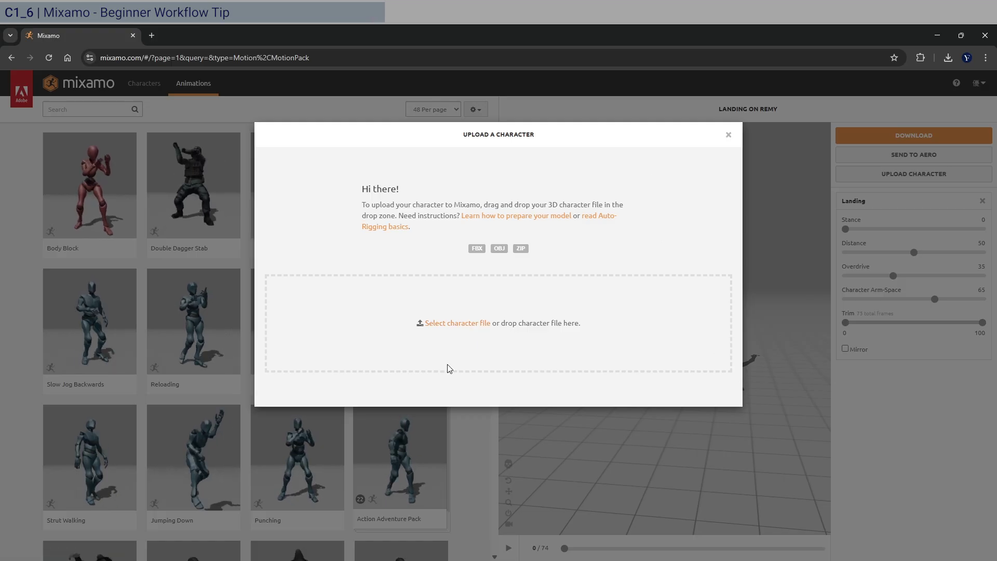
click(457, 323)
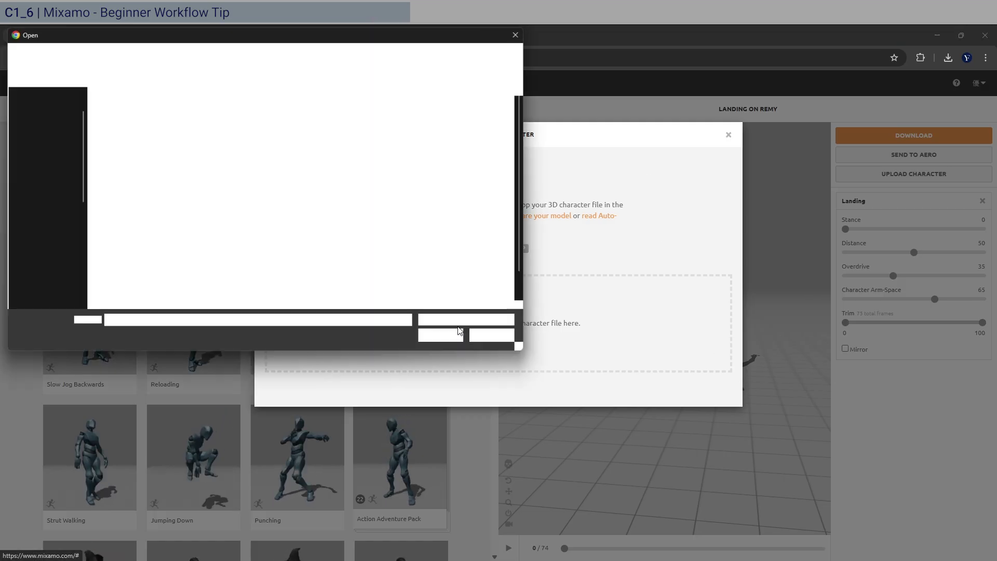
double_click(138, 122)
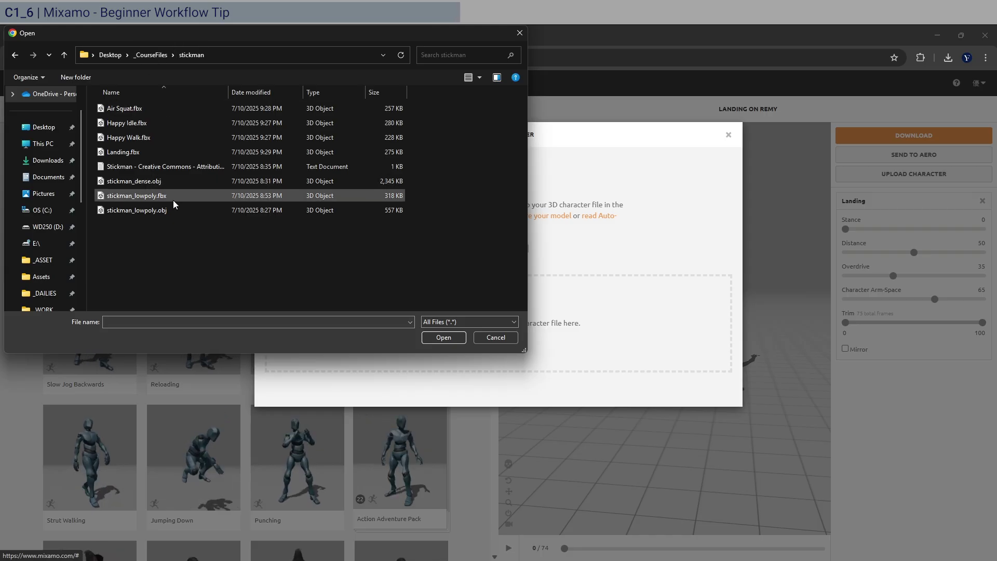
click(138, 196)
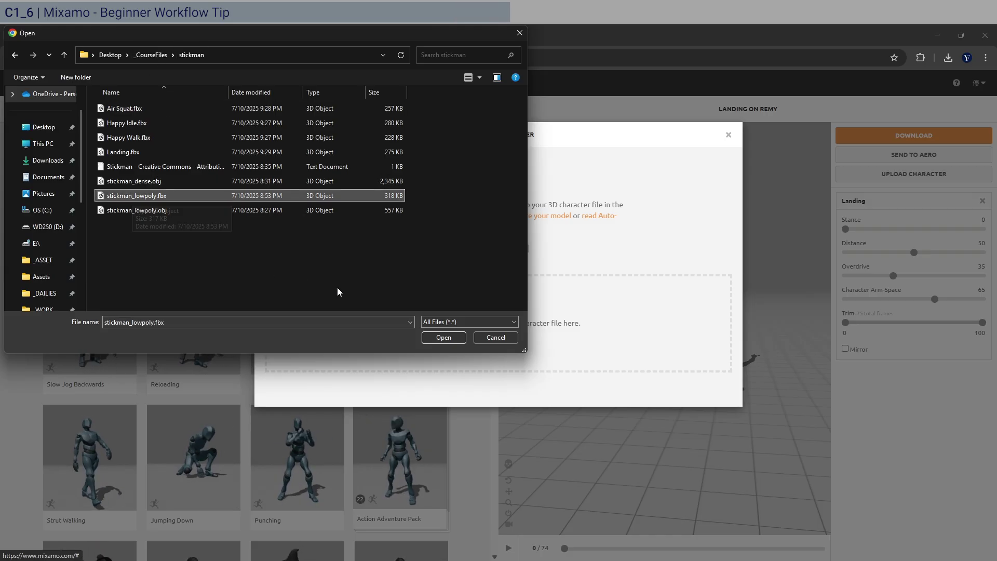
click(446, 336)
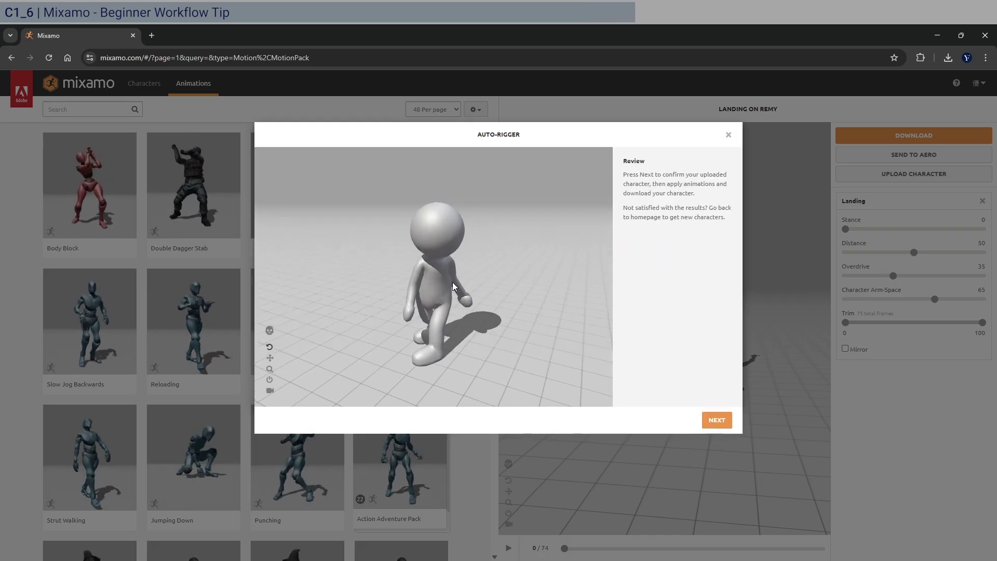
click(721, 422)
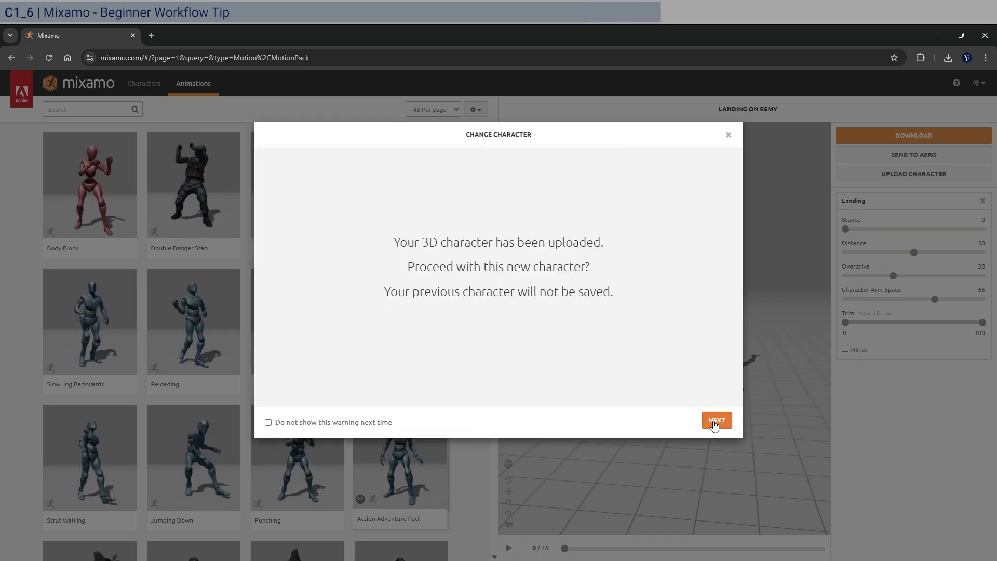
click(716, 422)
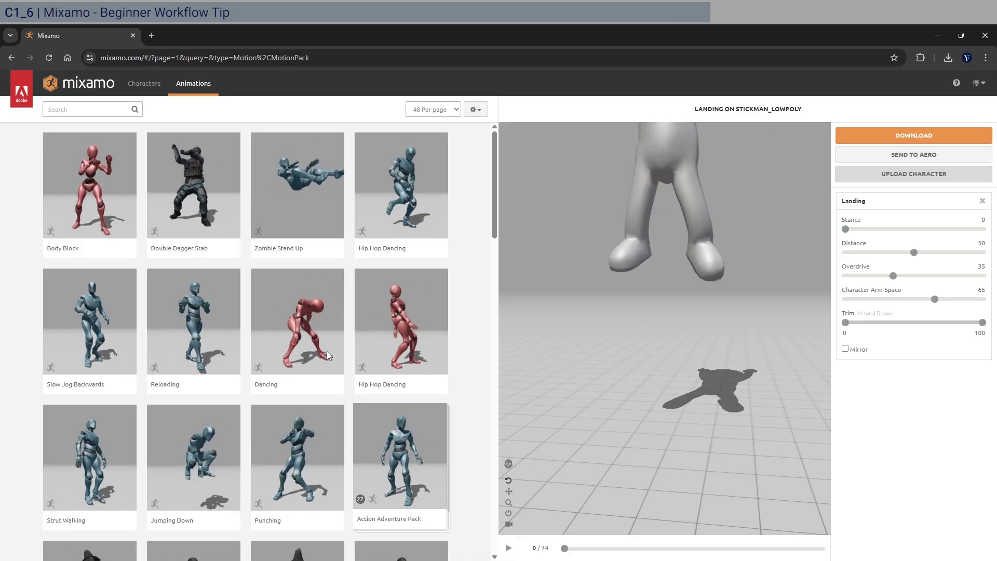
Apply the Punching animation to the stickman, pause it and inspect the hands and arms from different angles.
scroll(312, 363, down, 4)
click(303, 276)
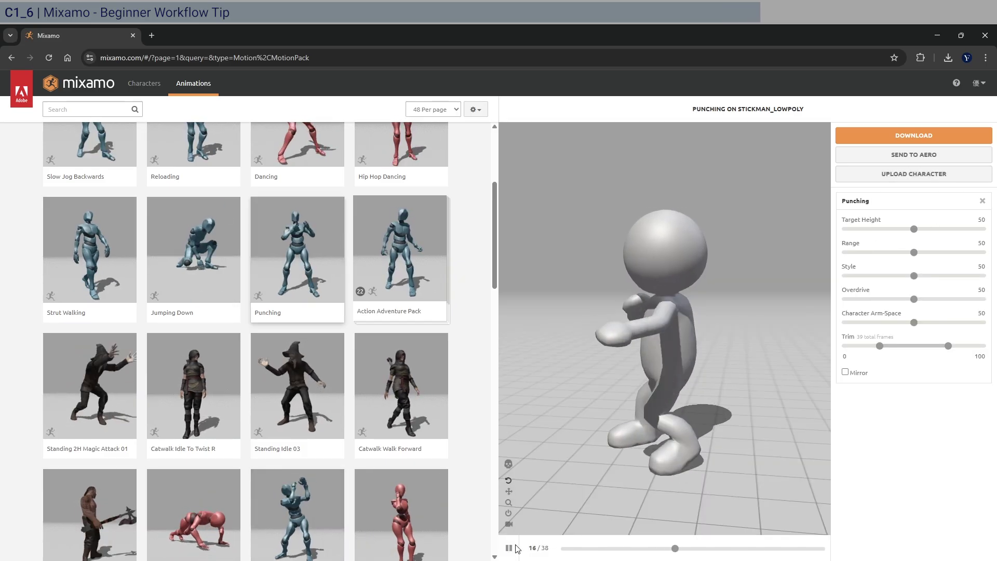
click(509, 548)
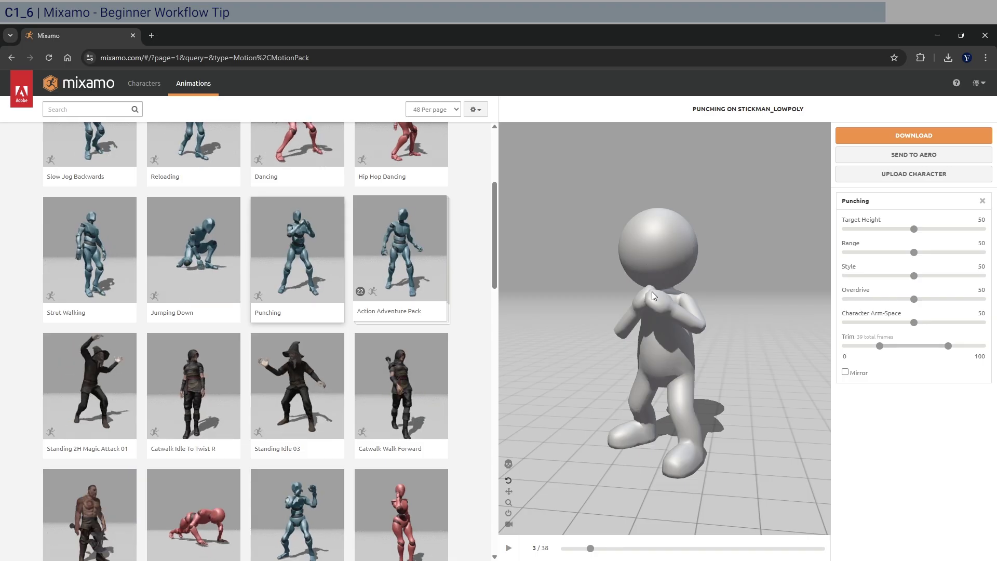
drag(705, 331, 656, 332)
drag(608, 353, 649, 341)
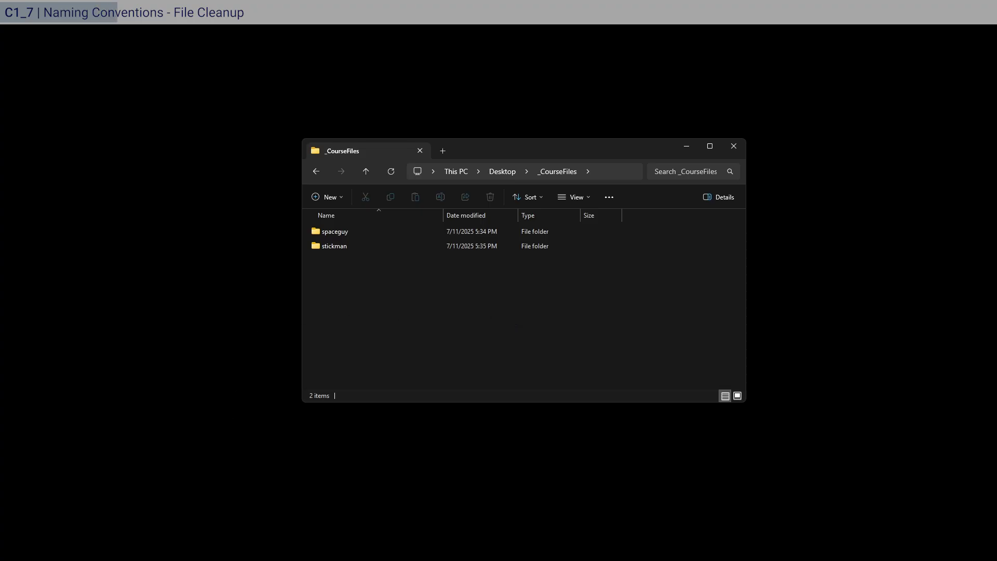
In File Explorer, open the _mixamo_skip folder, arrange its window clear of the _CourseFiles window and open its spaceguy subfolder.
mouse_move(179, 560)
click(76, 525)
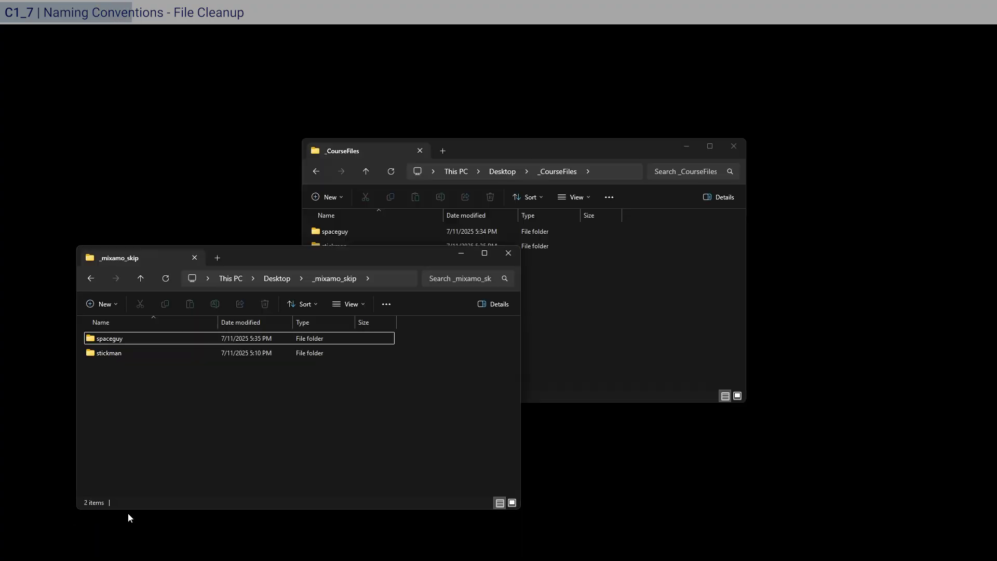
drag(280, 261, 601, 291)
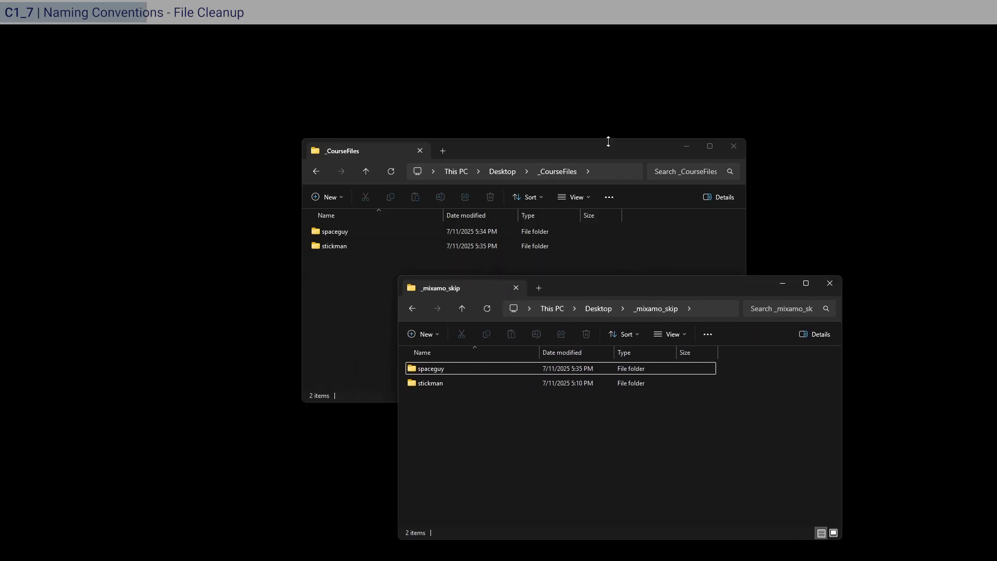
drag(584, 153, 530, 114)
click(703, 451)
drag(612, 295, 670, 248)
click(512, 323)
double_click(498, 322)
Copy the six FBX files, without the Creative Commons text file, from _mixamo_skip's spaceguy folder into the _CourseFiles spaceguy folder.
drag(540, 463, 560, 278)
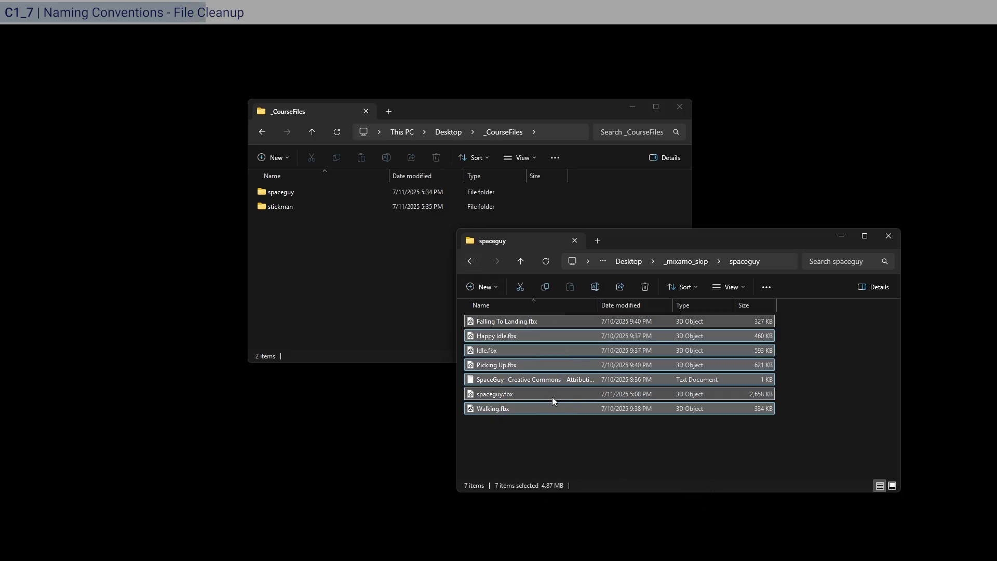
ctrl+click(556, 378)
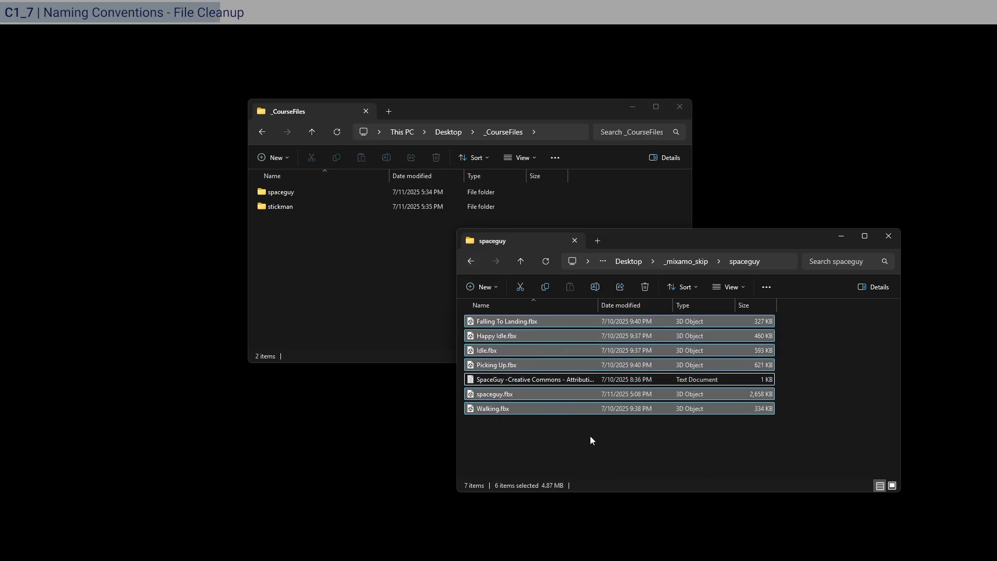
key(ctrl+x)
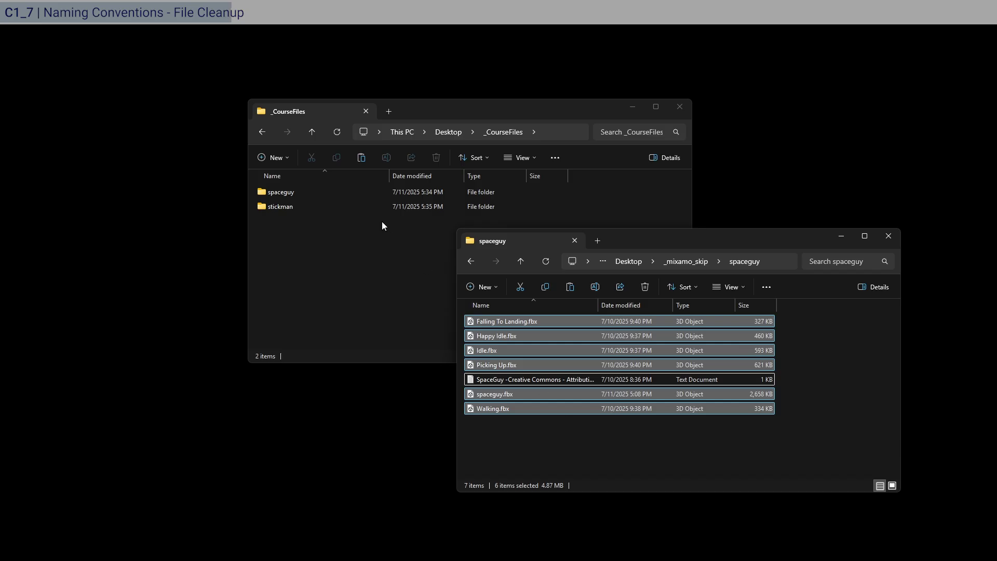
double_click(372, 190)
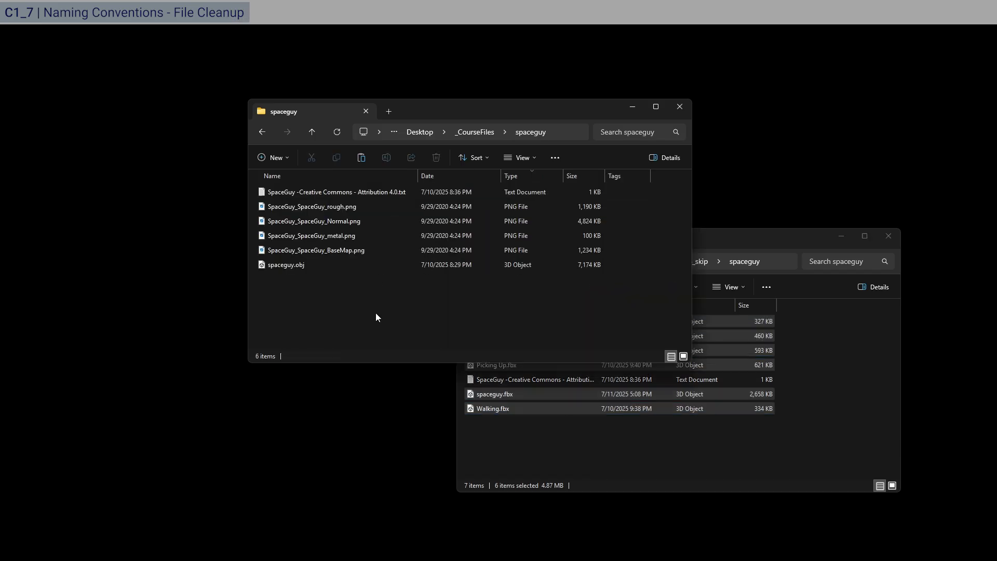
key(ctrl+v)
click(660, 307)
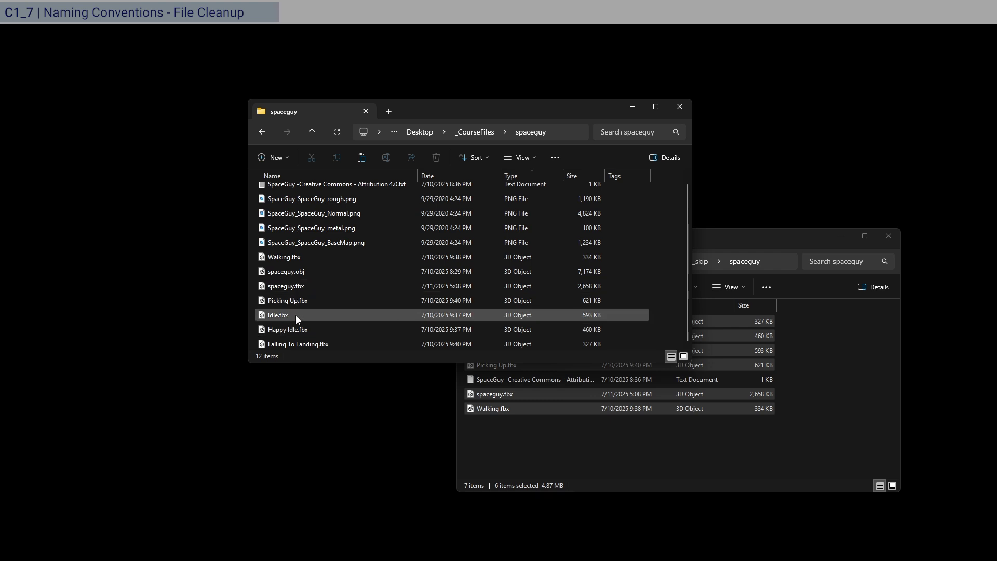
Open the stickman folder in _mixamo_skip, select all its files and compare them with the contents of the _CourseFiles stickman folder.
click(480, 131)
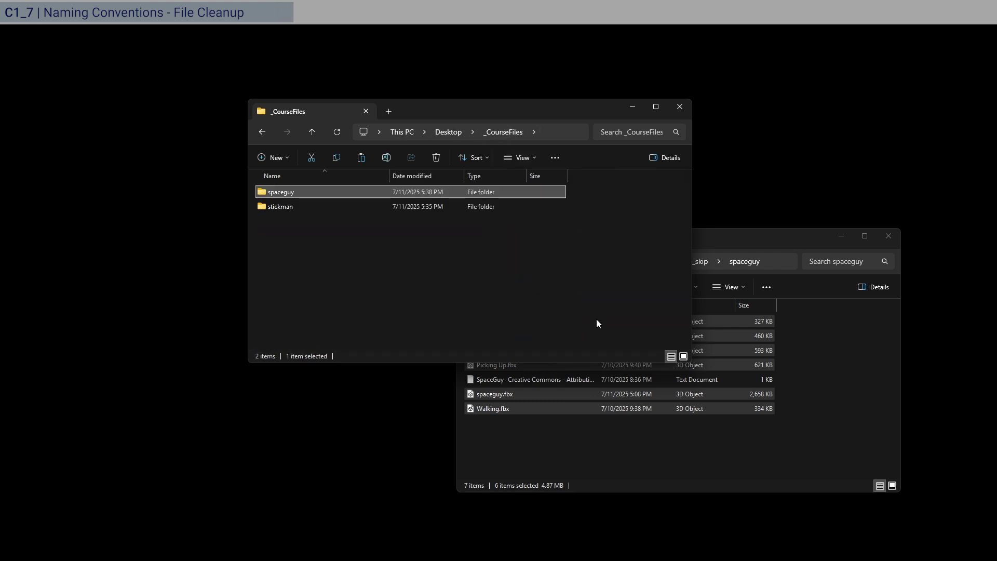
click(726, 469)
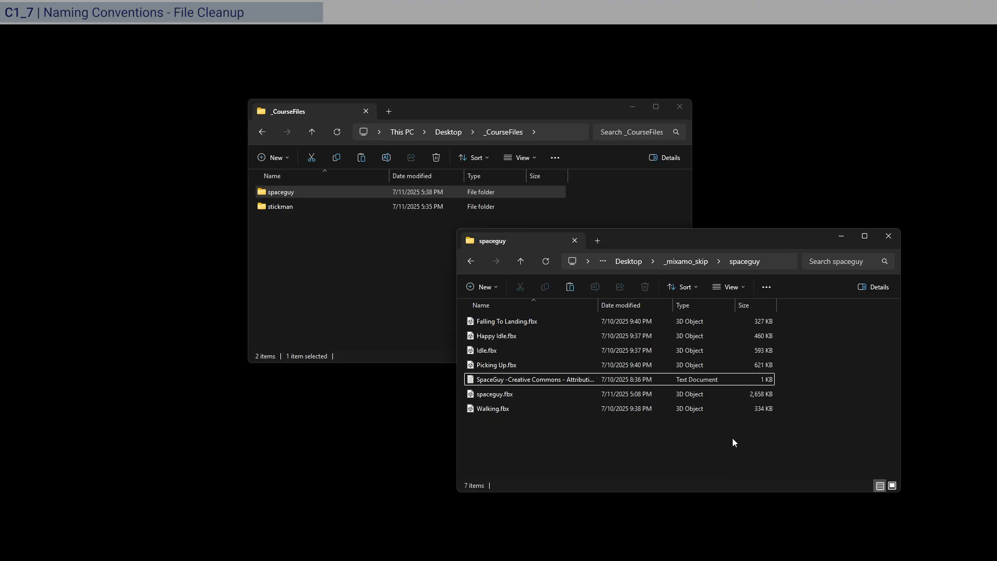
click(699, 261)
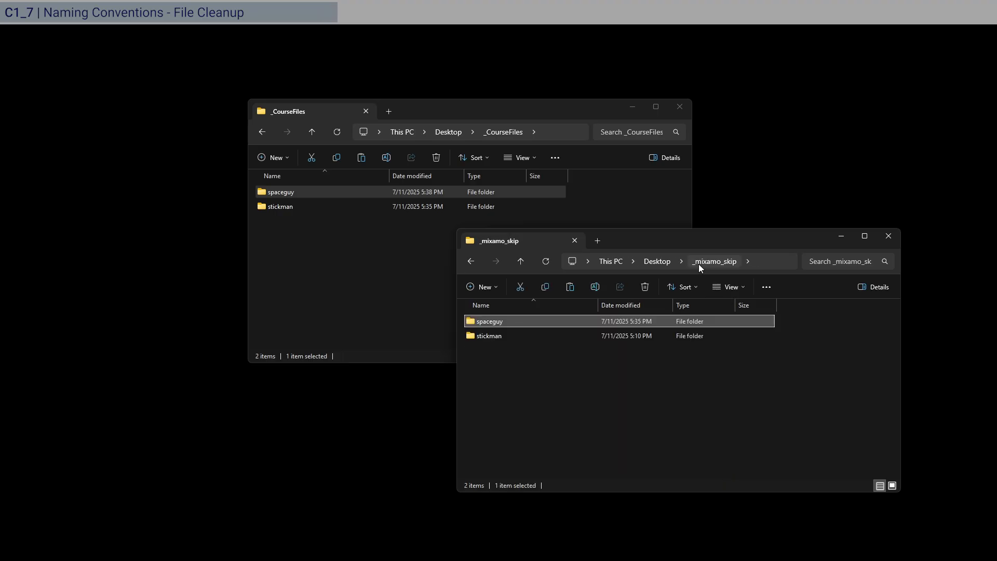
click(513, 335)
double_click(513, 335)
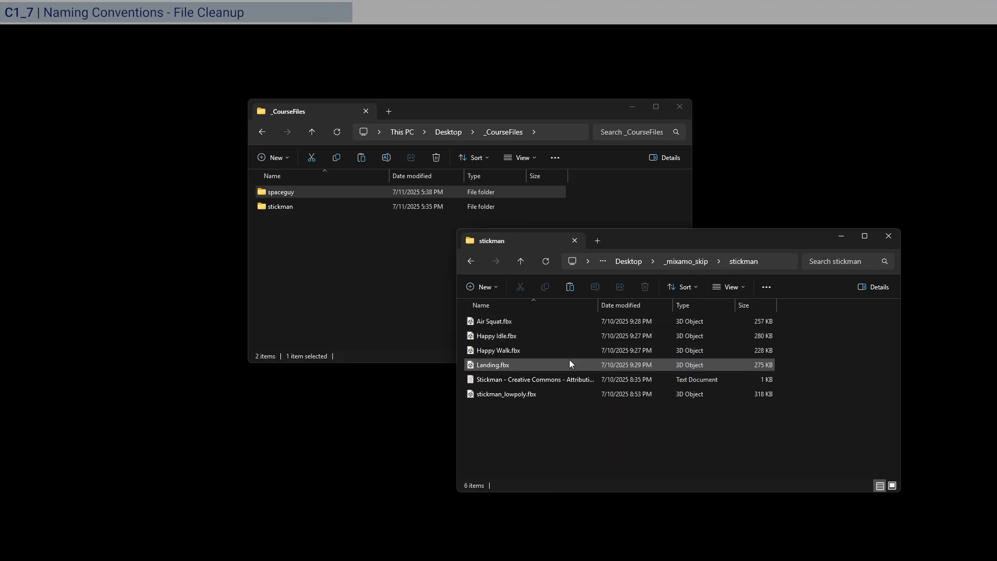
drag(570, 432, 516, 293)
double_click(329, 209)
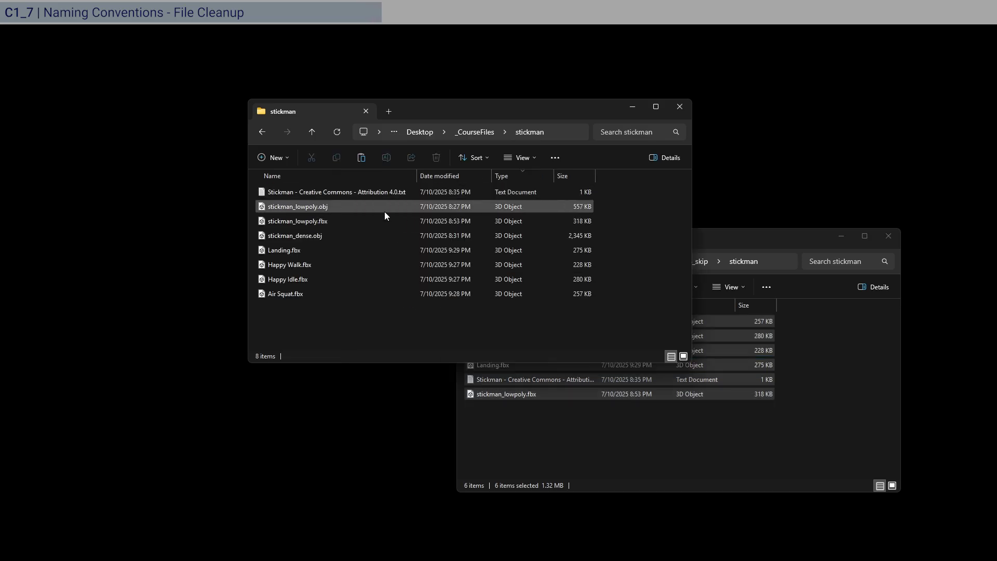
Return to the _CourseFiles folder, reposition its window and minimize the _mixamo_skip window.
click(477, 136)
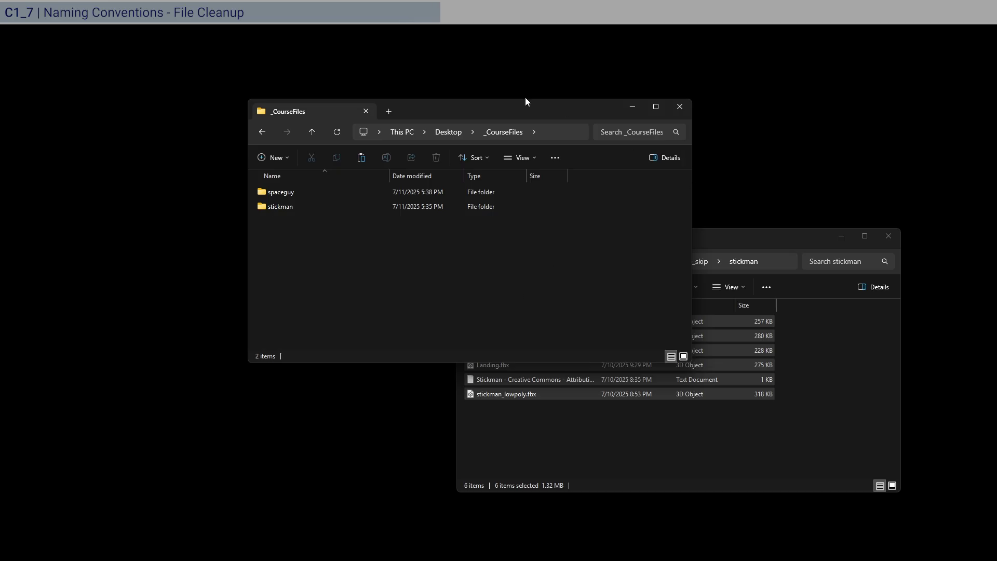
drag(525, 98, 608, 101)
click(838, 238)
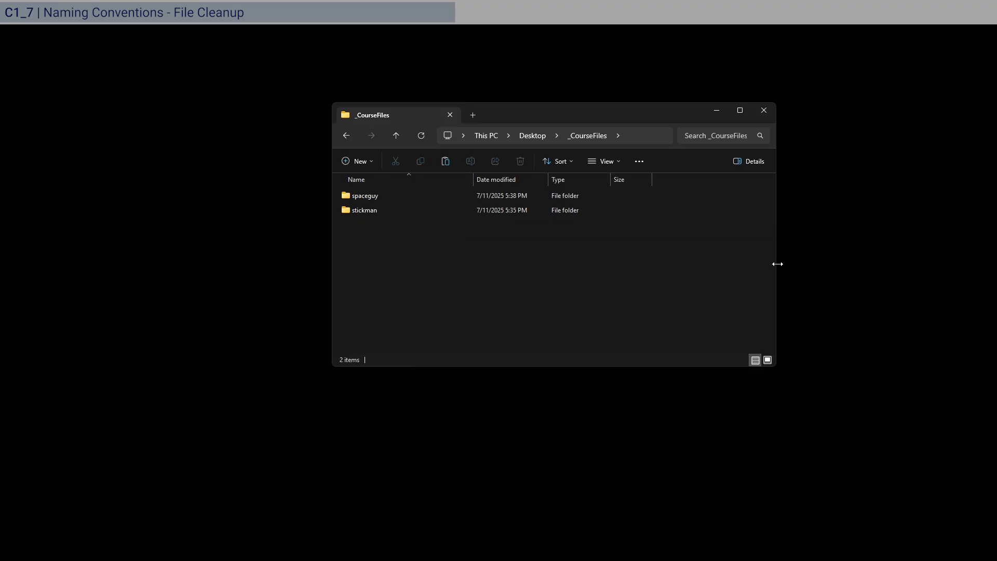
Create a folder named _MIXAMO inside the spaceguy folder of _CourseFiles.
double_click(396, 197)
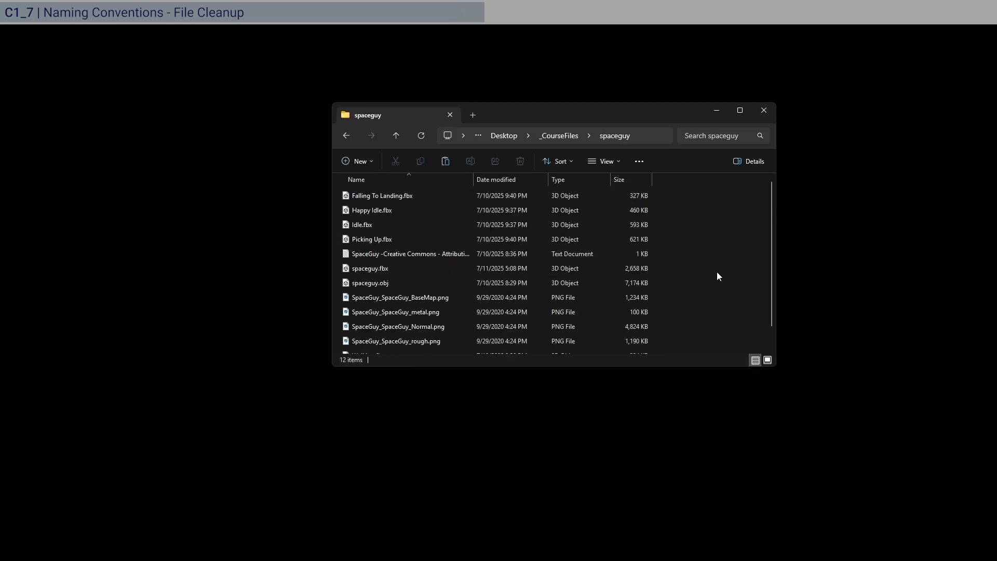
key(ctrl+shift+n)
text(_MIXAMO)
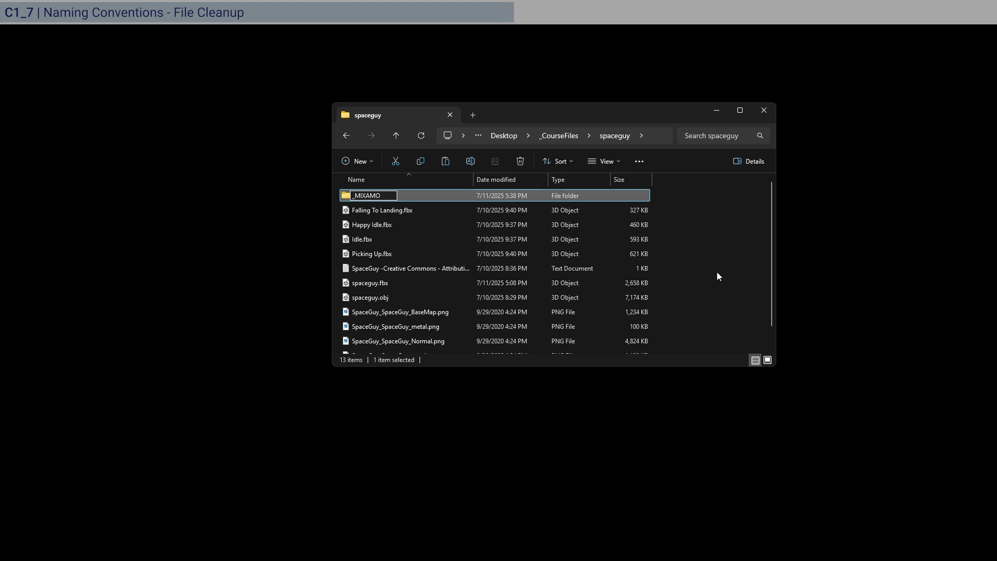
key(Return)
Move the six FBX files and the four SpaceGuy PNG textures into _MIXAMO, leaving out the license text file and spaceguy.obj.
click(419, 208)
ctrl+click(398, 226)
ctrl+click(405, 242)
ctrl+click(409, 254)
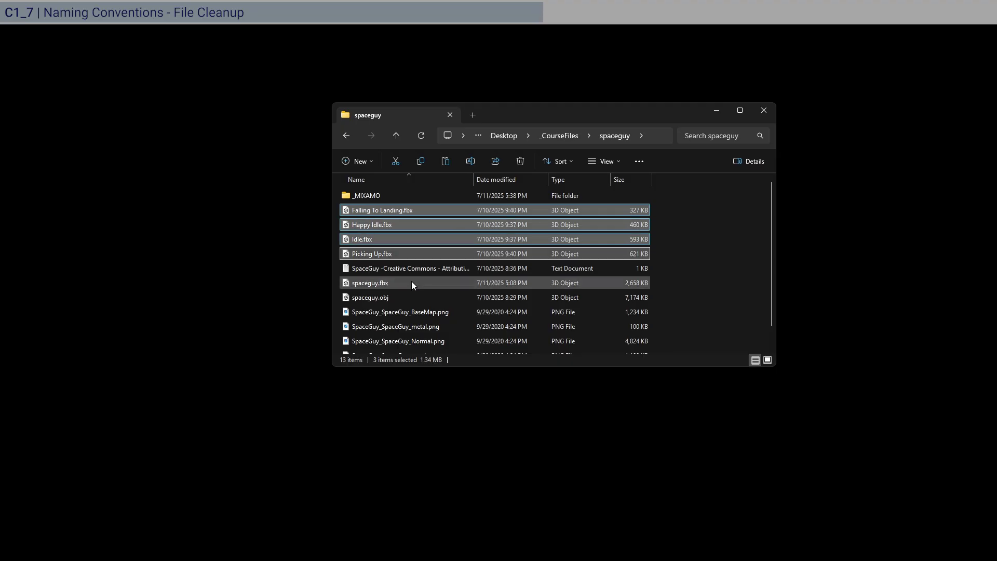
ctrl+click(410, 285)
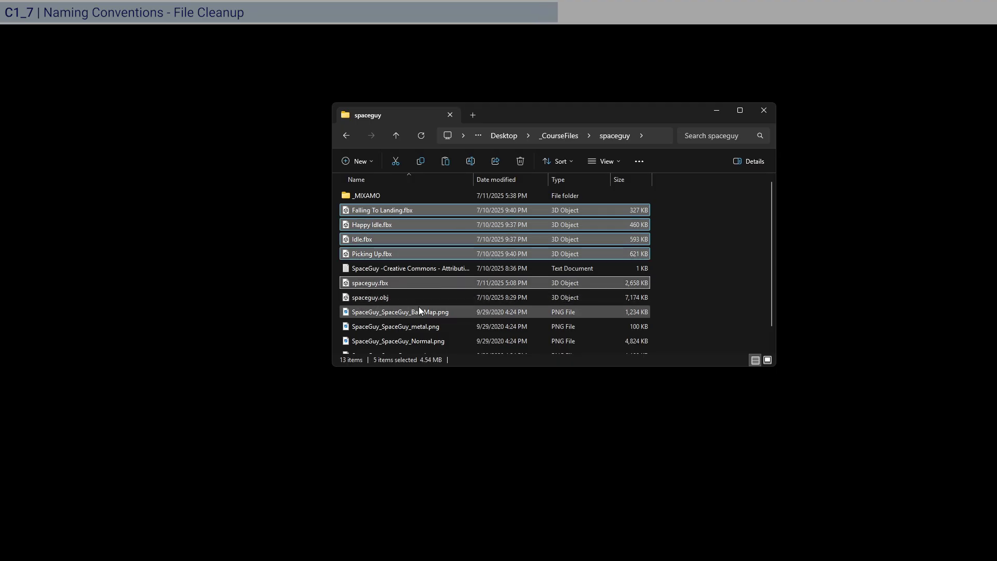
scroll(410, 285, down, 1)
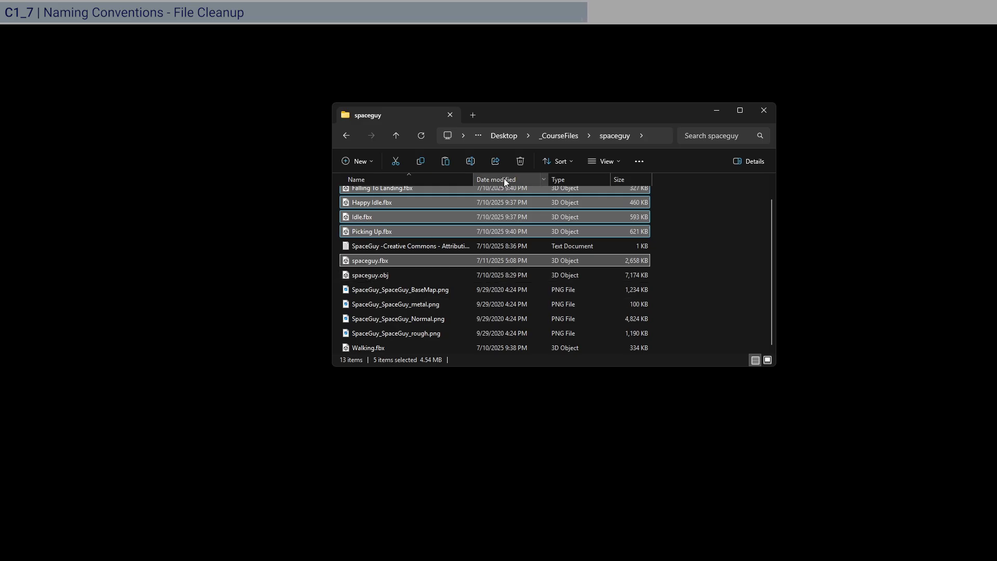
ctrl+click(440, 290)
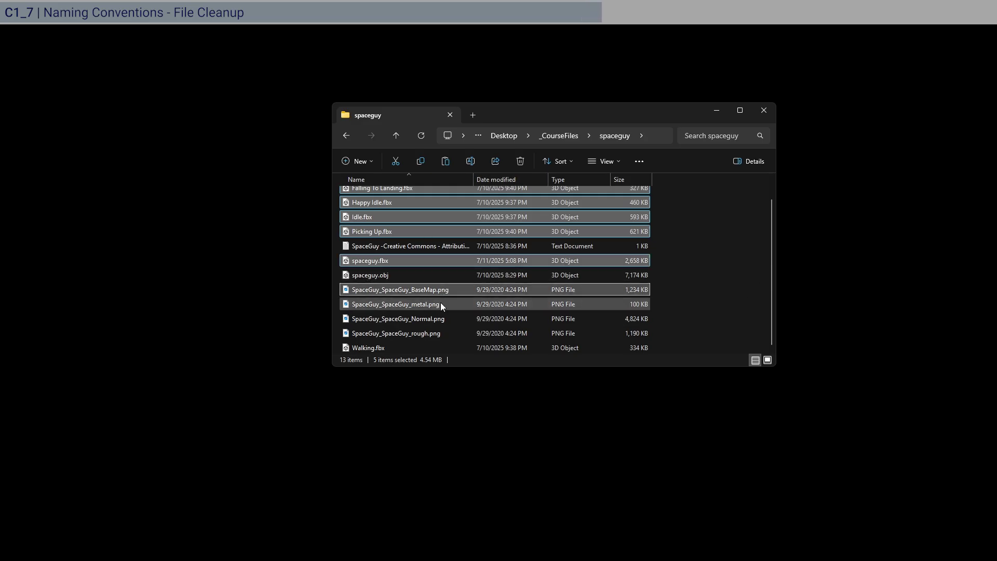
ctrl+click(440, 304)
ctrl+click(444, 319)
ctrl+click(441, 333)
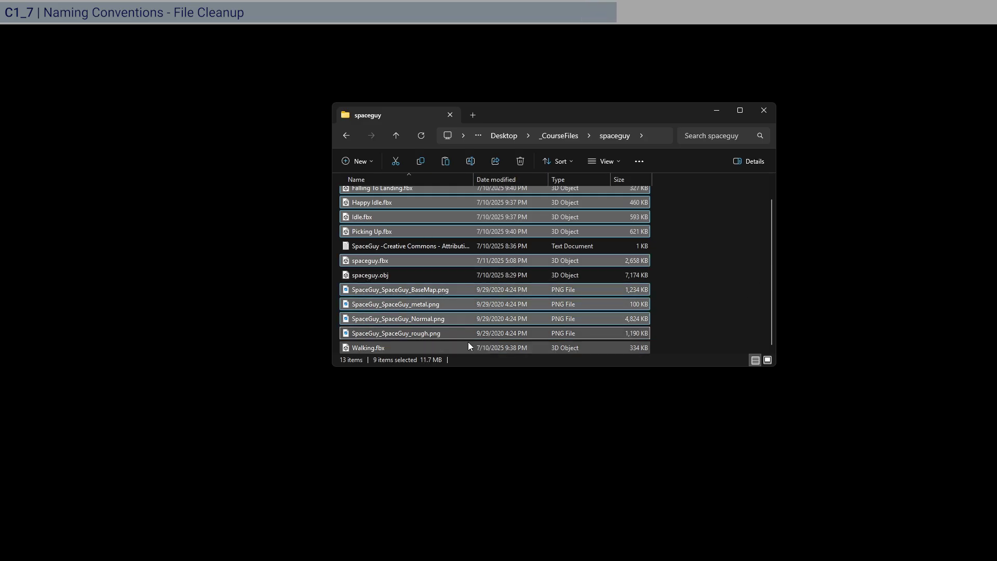
ctrl+click(428, 347)
scroll(444, 335, up, 1)
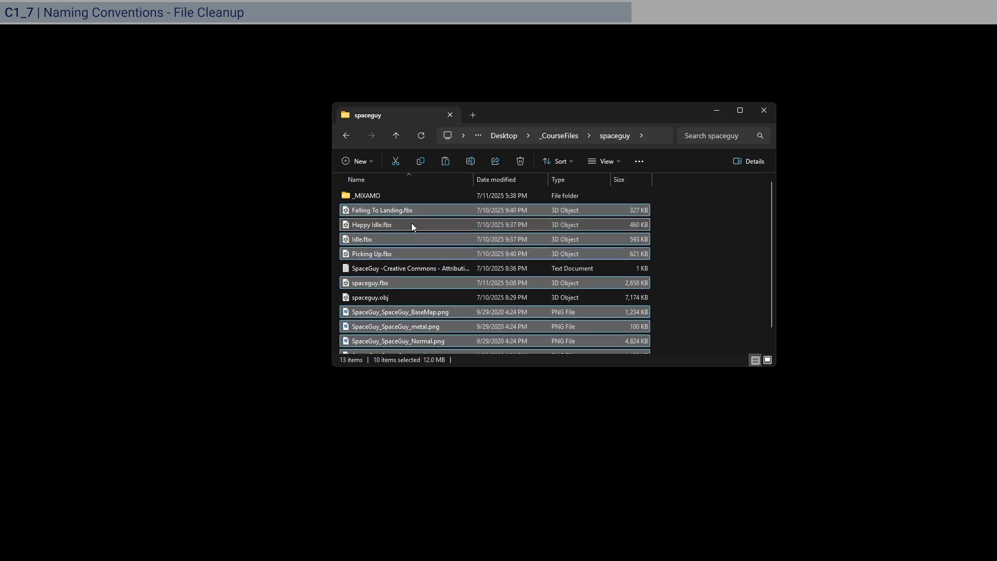
drag(397, 216, 371, 196)
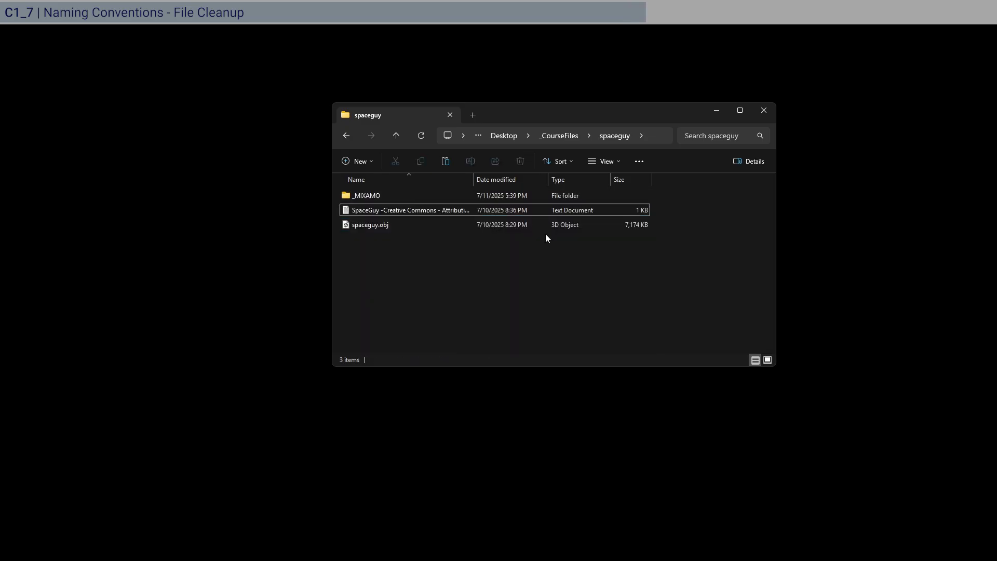
Open the _MIXAMO folder and rename spaceguy.fbx as SKM_spaceguy.fbx.
double_click(427, 197)
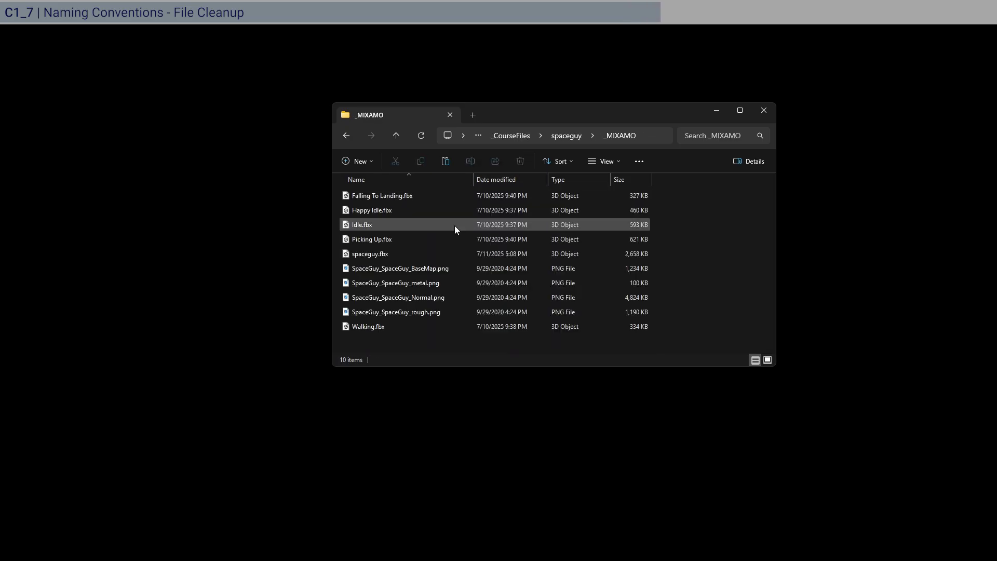
click(390, 253)
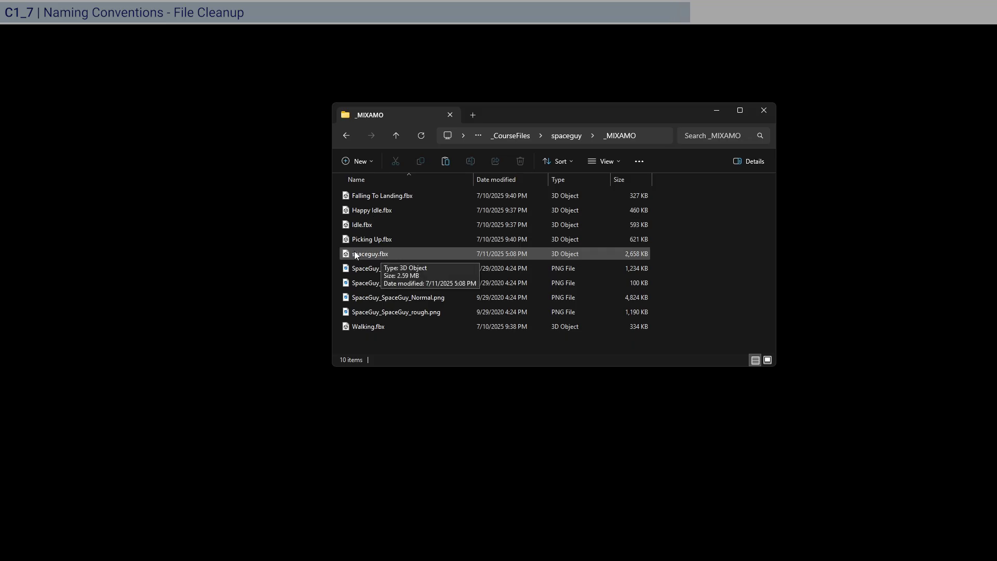
click(366, 255)
click(371, 256)
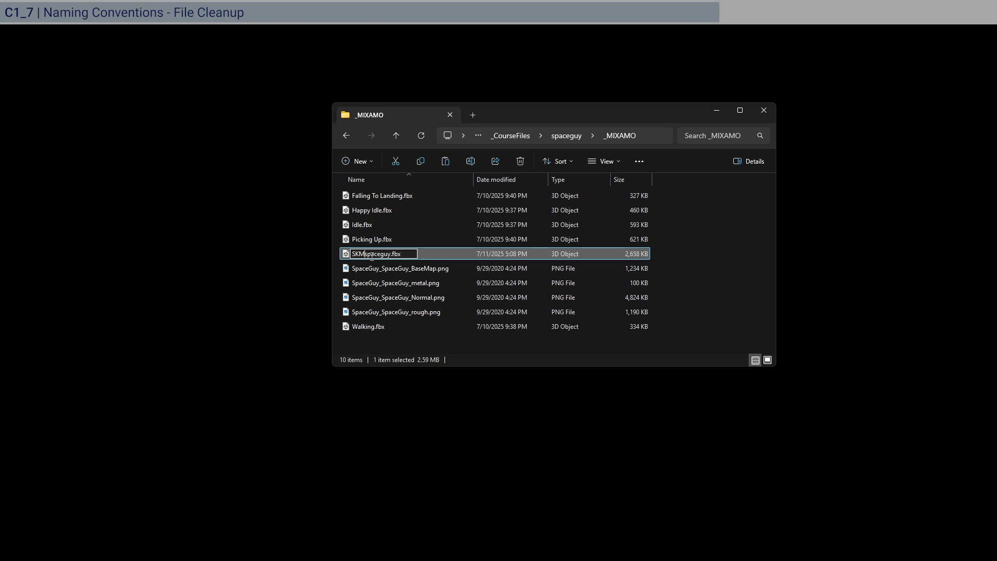
click(417, 341)
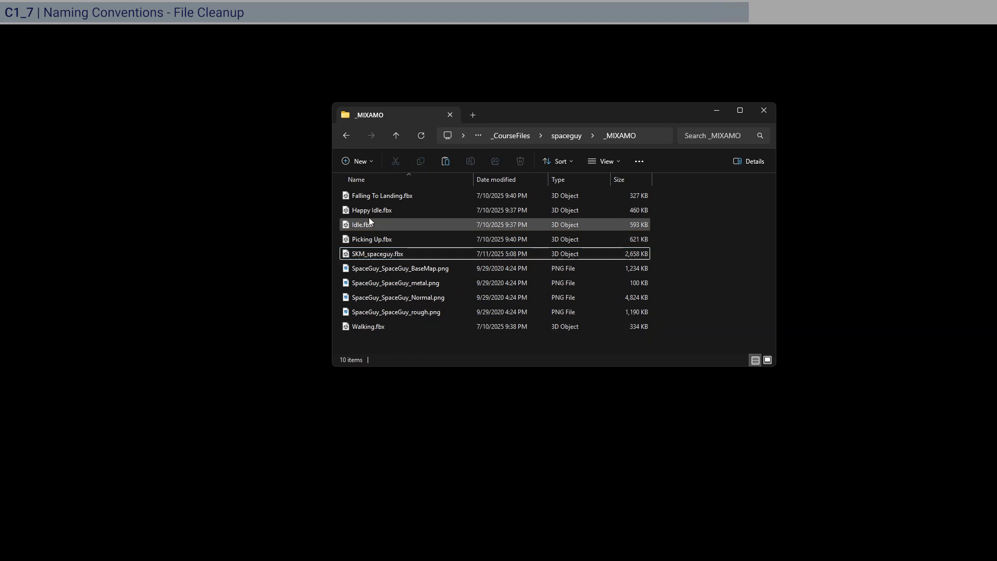
Add the prefix SA_ to the names of Picking Up.fbx and Idle.fbx.
click(365, 240)
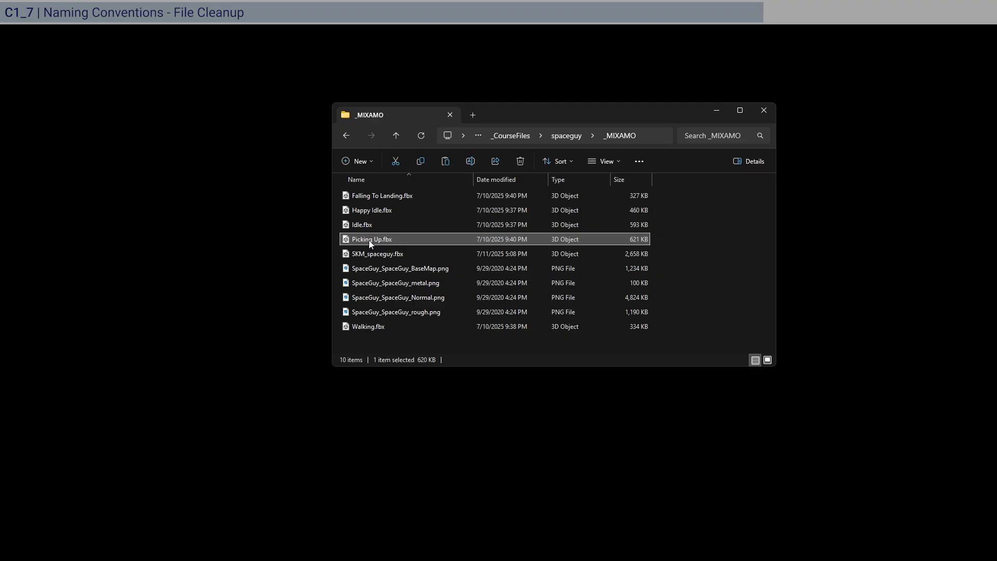
click(369, 240)
key(Home)
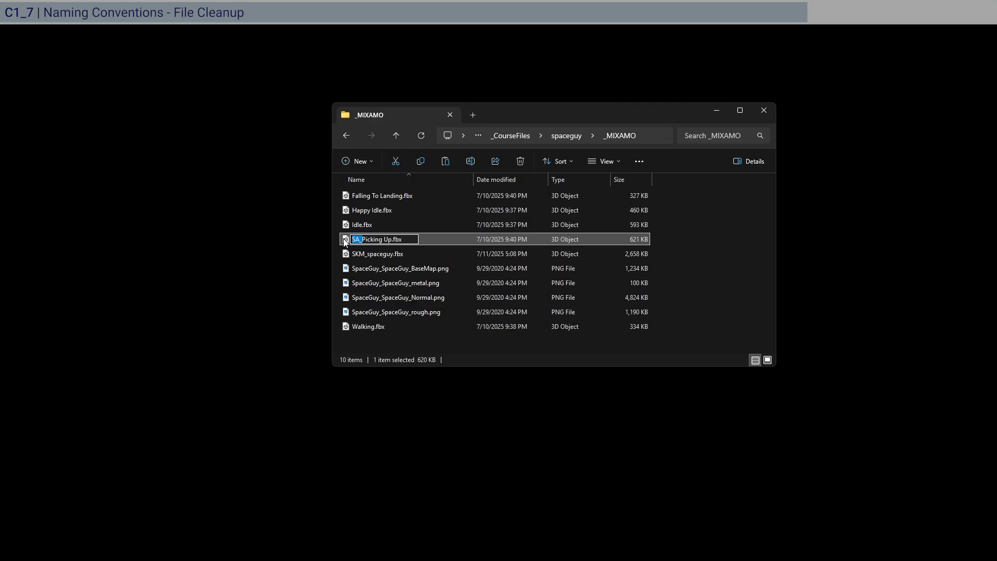
key(ctrl+c)
click(363, 224)
key(F2)
key(Home)
key(ctrl+v)
key(Return)
key(Return)
key(Escape)
Add the same SA_ prefix to the names of Happy Idle.fbx, Falling To Landing.fbx and Walking.fbx.
click(353, 209)
key(F2)
key(Home)
key(ctrl+v)
key(Return)
click(353, 195)
key(F2)
key(Home)
key(ctrl+v)
key(Return)
click(354, 326)
key(F2)
key(Home)
key(ctrl+v)
key(Return)
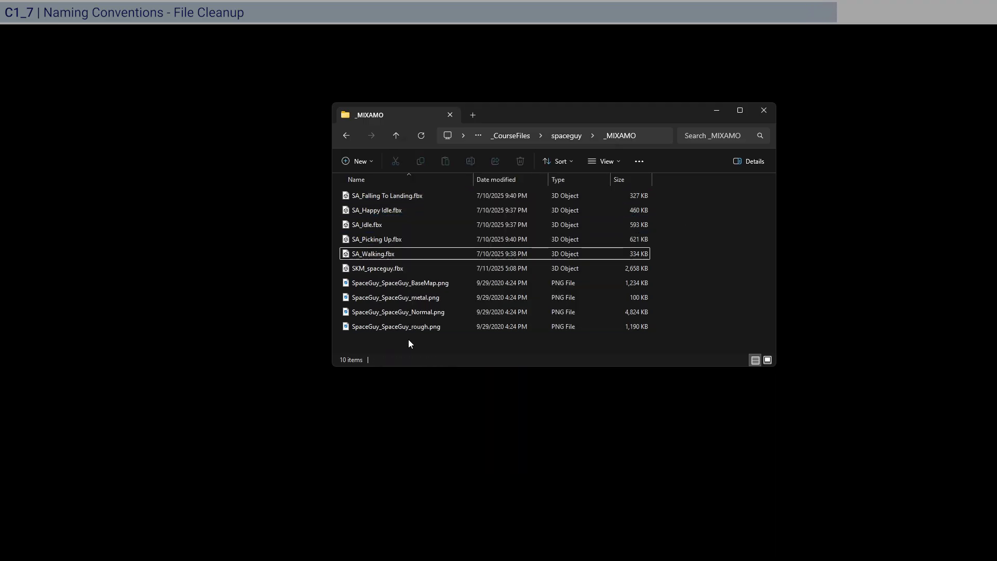
In the _CourseFiles stickman folder, rename stickman_lowpoly.fbx as SKM_stickman_lowpoly.fbx.
click(516, 136)
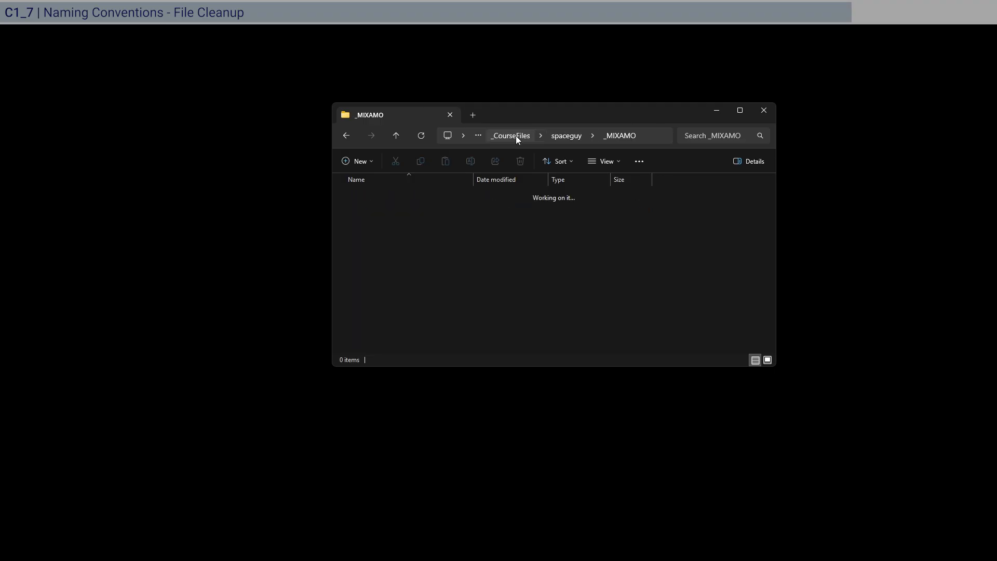
double_click(455, 210)
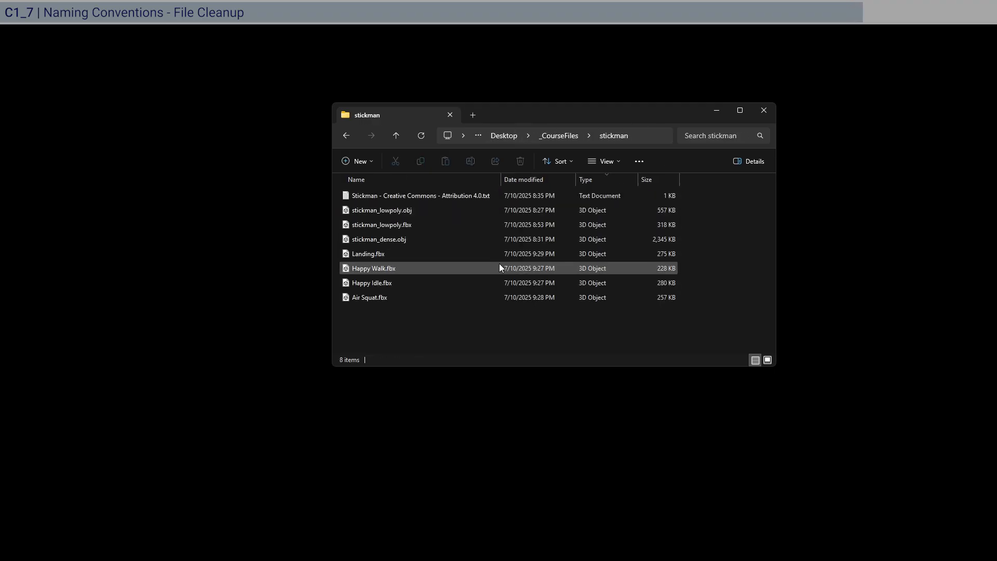
click(385, 211)
click(363, 226)
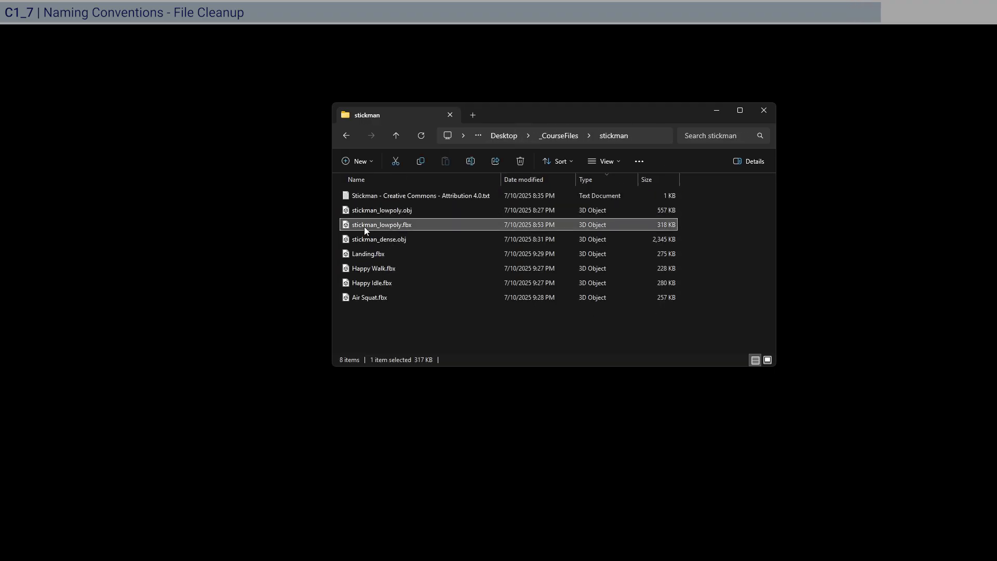
key(F2)
key(Home)
text(SKM_)
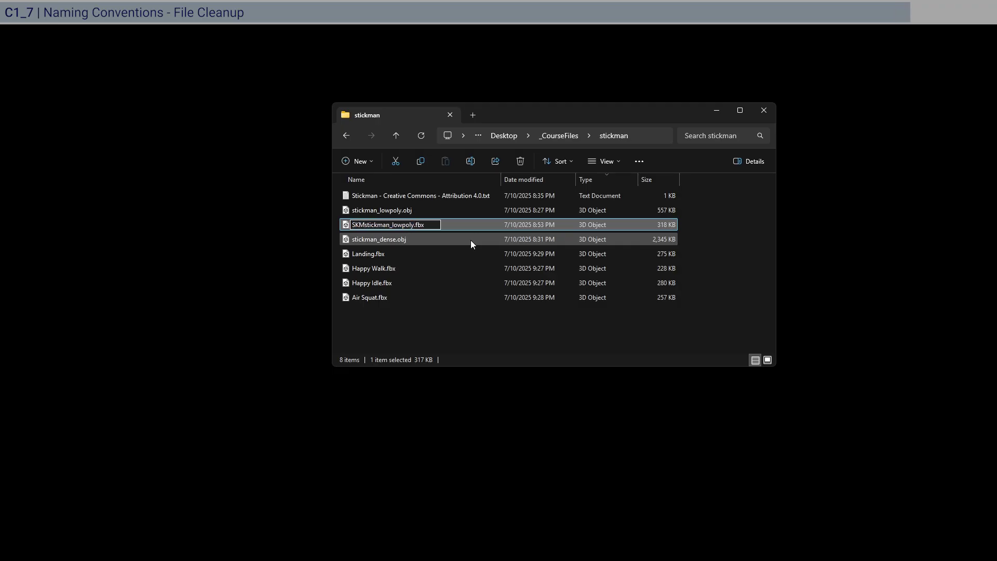
key(Return)
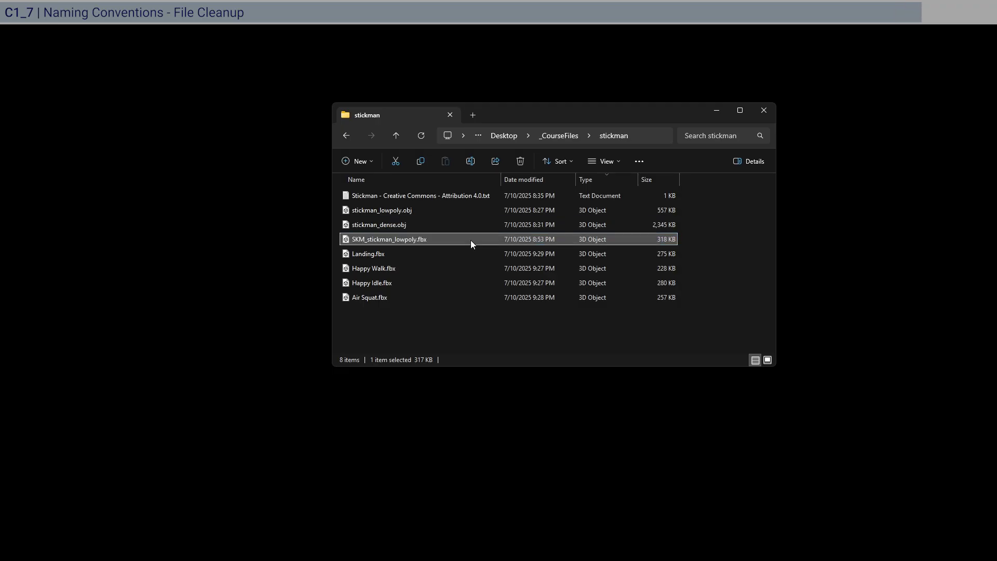
Add the prefix SA_ to the names of the stickman's Landing.fbx and Happy Walk.fbx.
click(387, 255)
key(F2)
key(Home)
text(SA_)
click(356, 269)
key(F2)
key(Home)
text(SA_)
Prefix the stickman's Happy Idle.fbx and Air Squat.fbx with SA_, and return to the _CourseFiles folder.
click(365, 284)
text(SA_)
click(365, 297)
key(F2)
key(Home)
text(SA_)
click(367, 323)
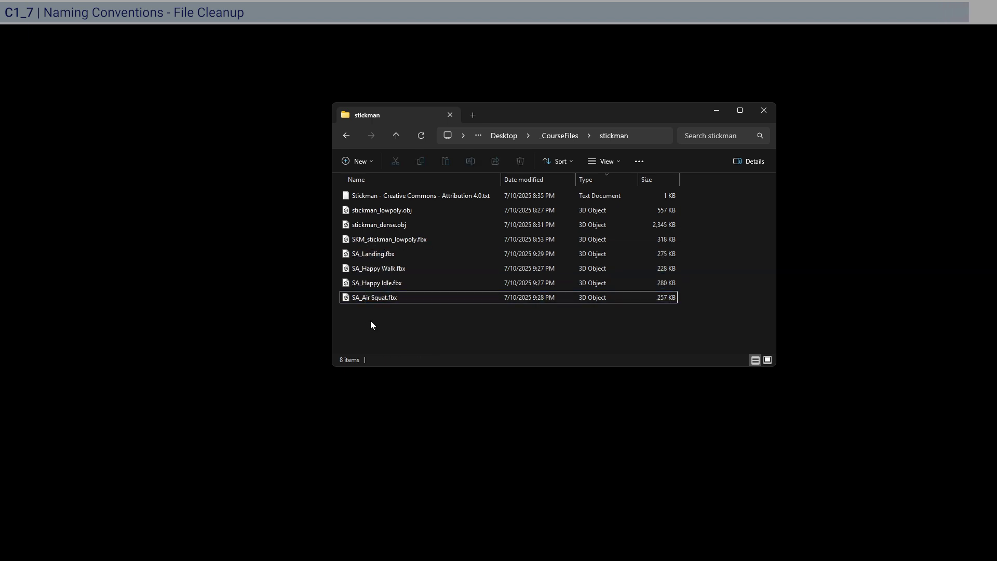
click(545, 137)
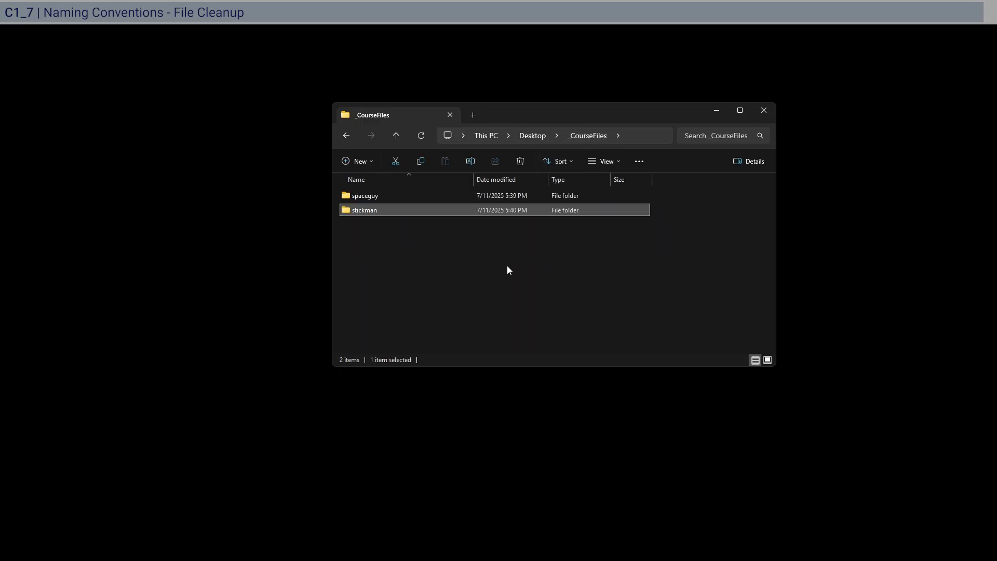